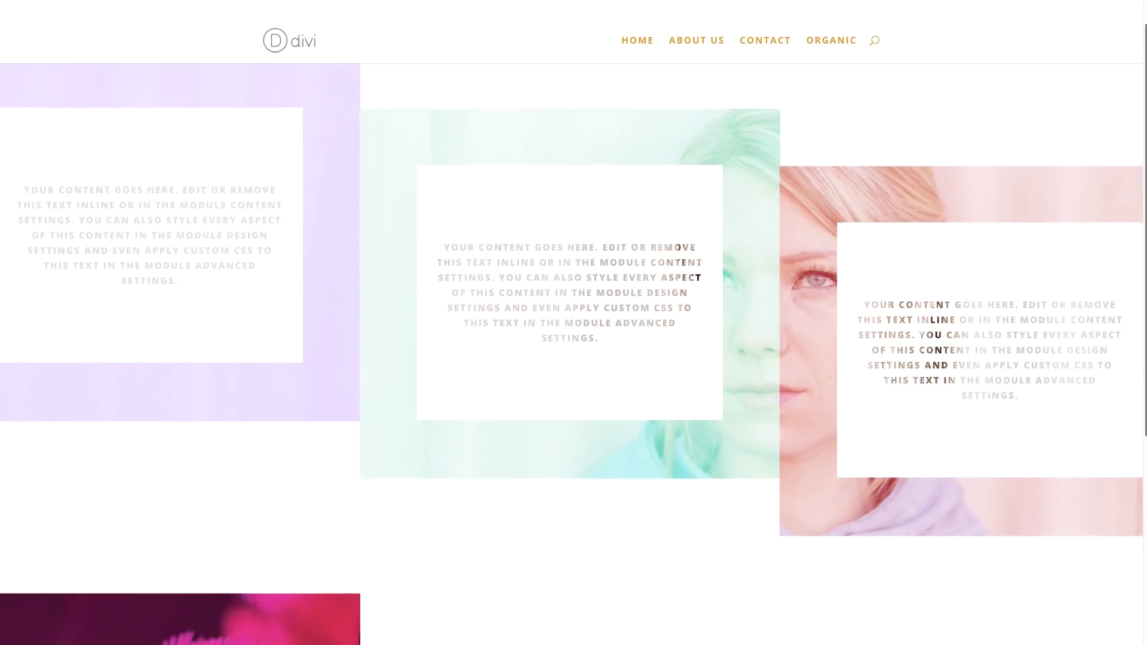
Step: Scroll through the finished example of white text boxes over purple, teal and red photos
scroll(572, 360, down, 3)
scroll(572, 361, down, 5)
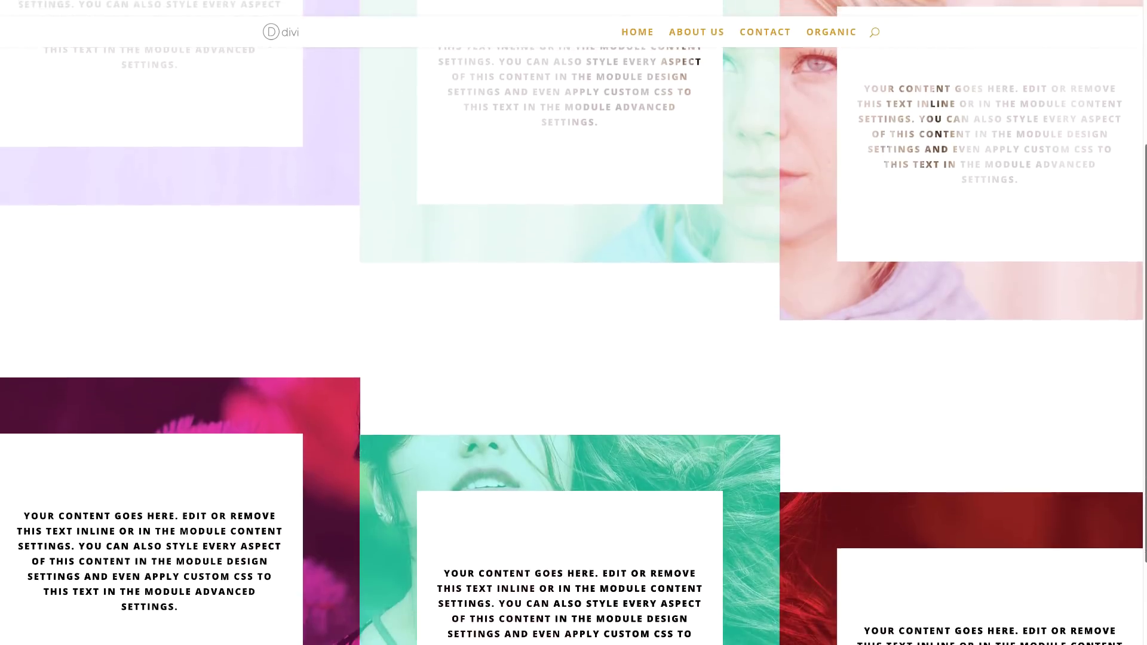
scroll(1145, 246, down, 2)
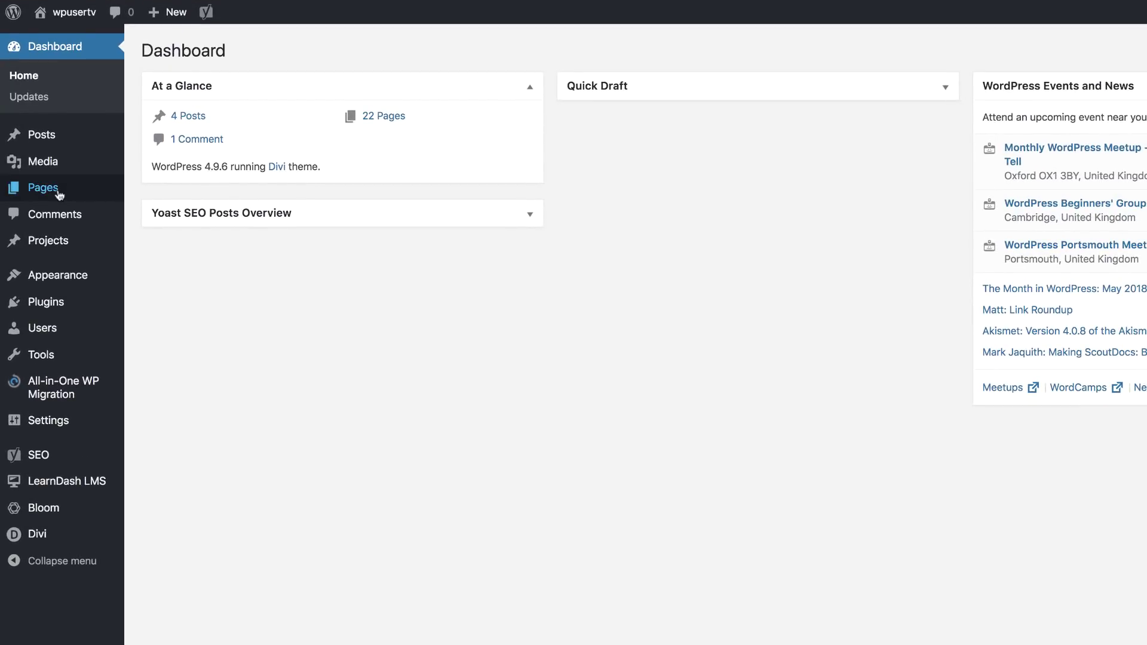
Step: Create a new page titled 'Section Background' and launch it in the Divi Visual Builder
mouse_move(59, 195)
click(157, 211)
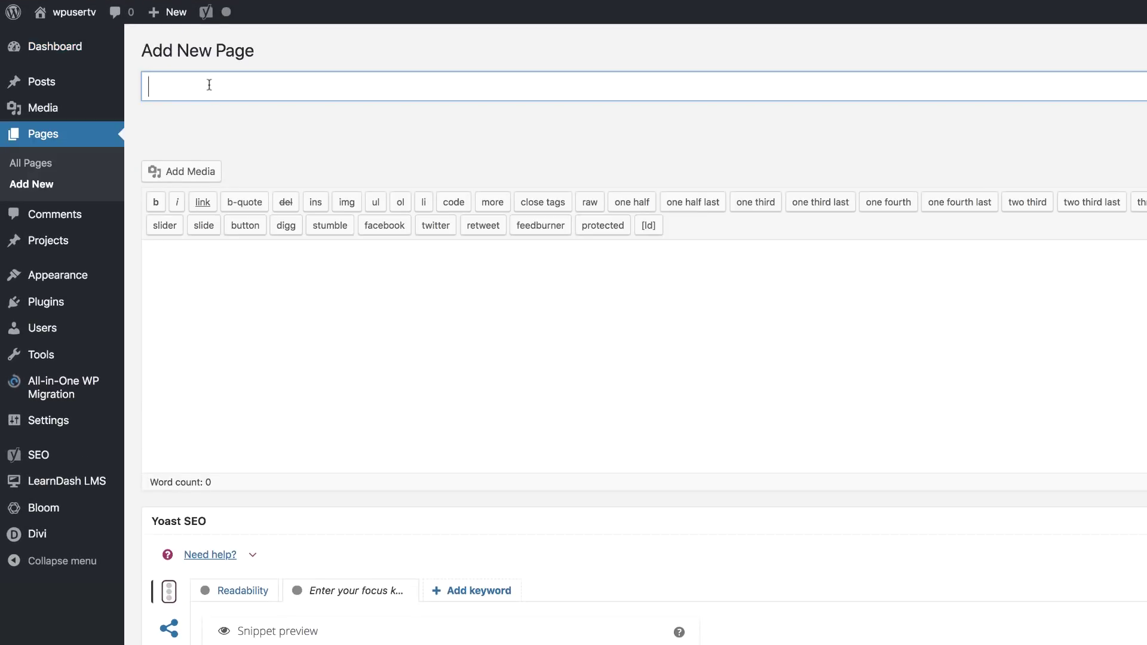
text(Section Background)
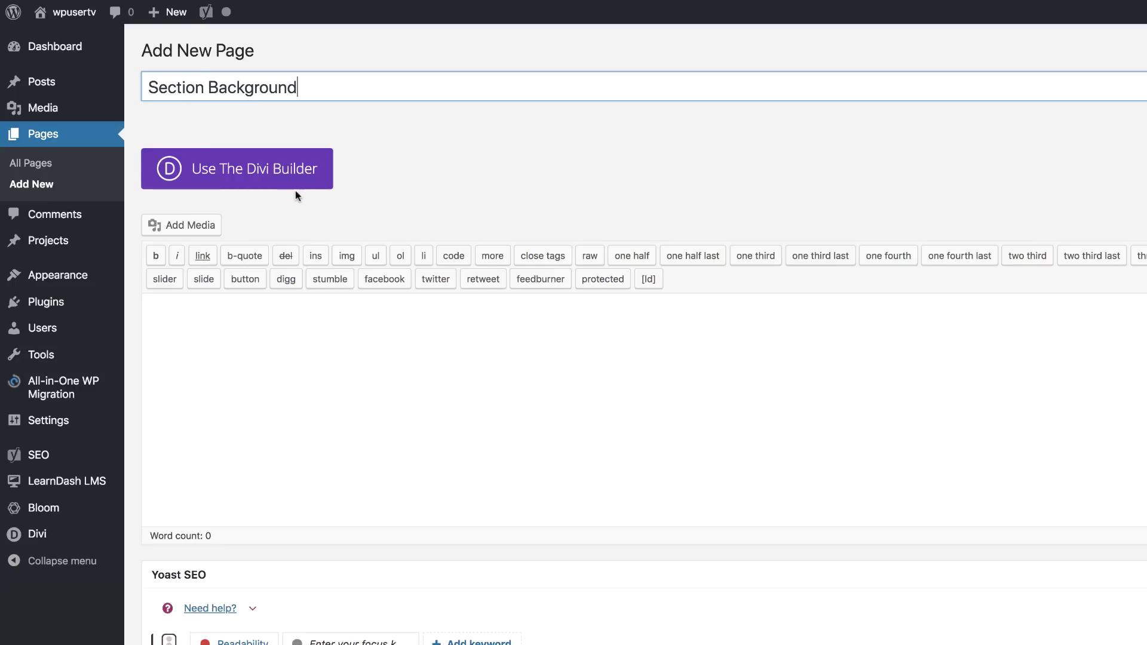
click(237, 175)
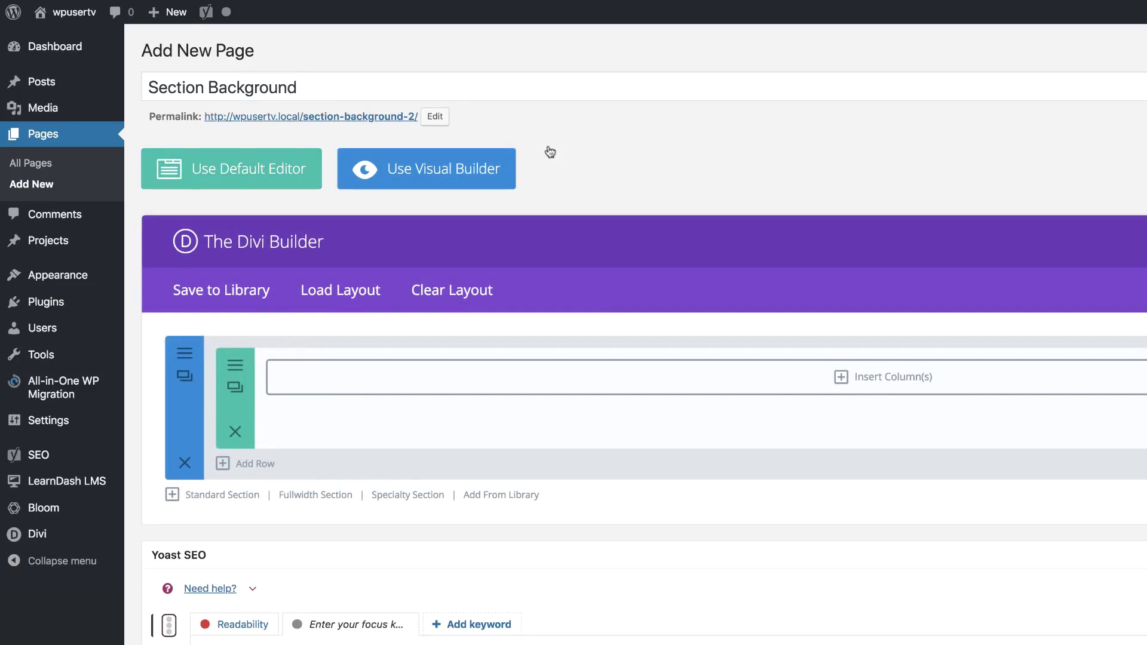
click(434, 173)
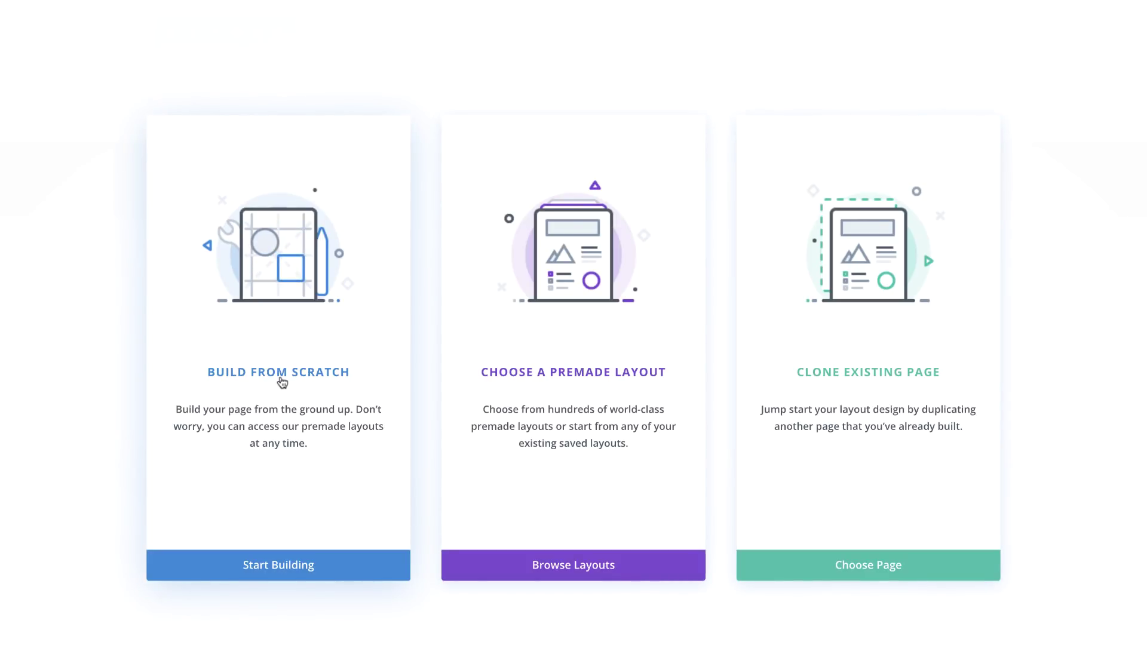
Step: Build the page from scratch, dismissing the row layouts so one empty section remains
click(293, 275)
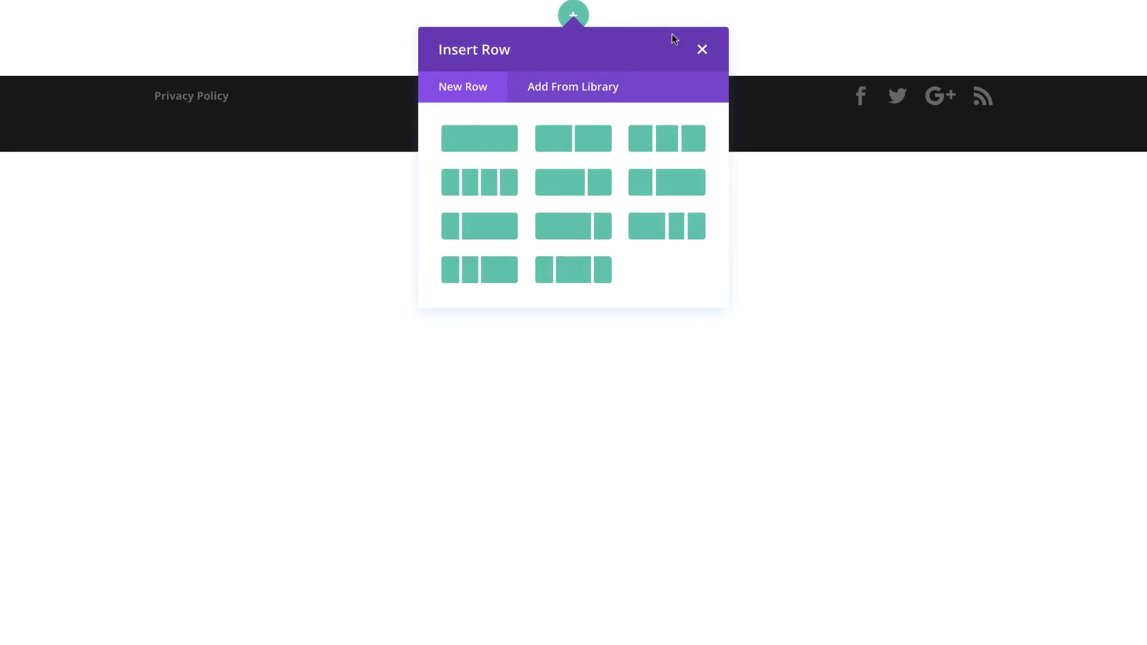
click(703, 51)
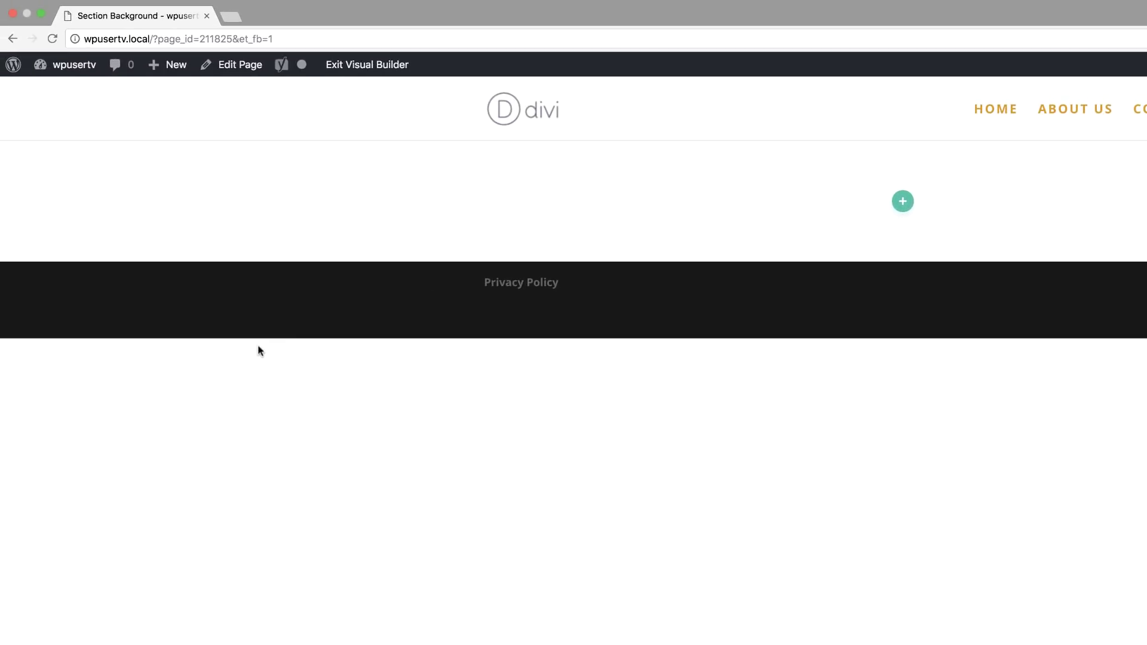
mouse_move(214, 224)
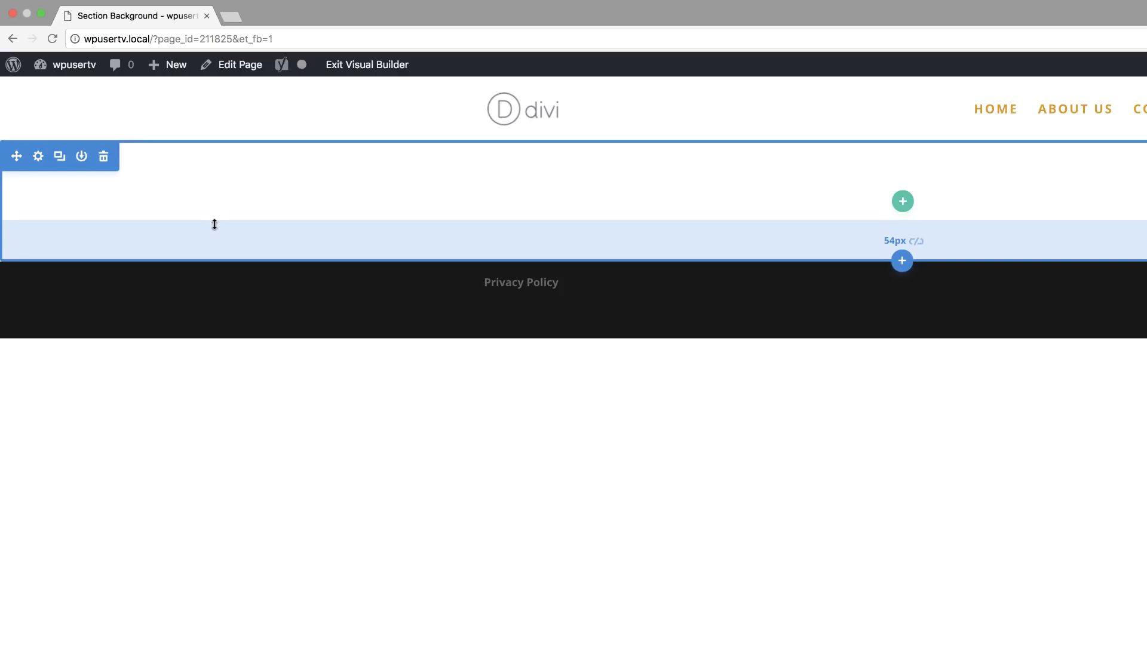
Step: Bring up the media library from the section's background image settings
click(38, 157)
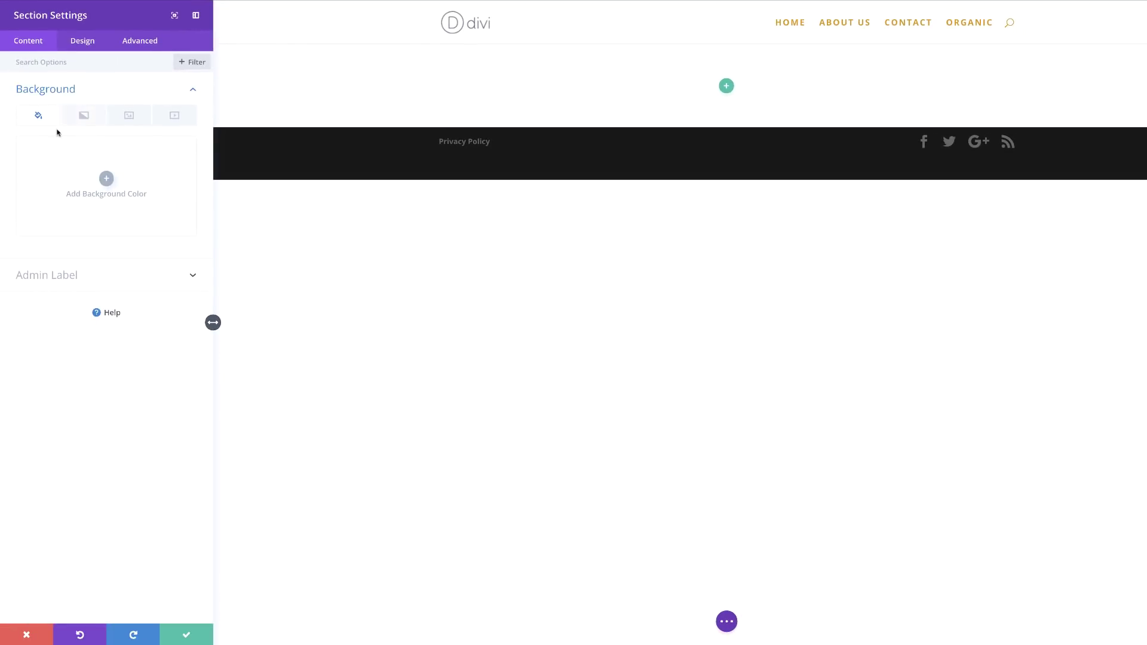
click(130, 118)
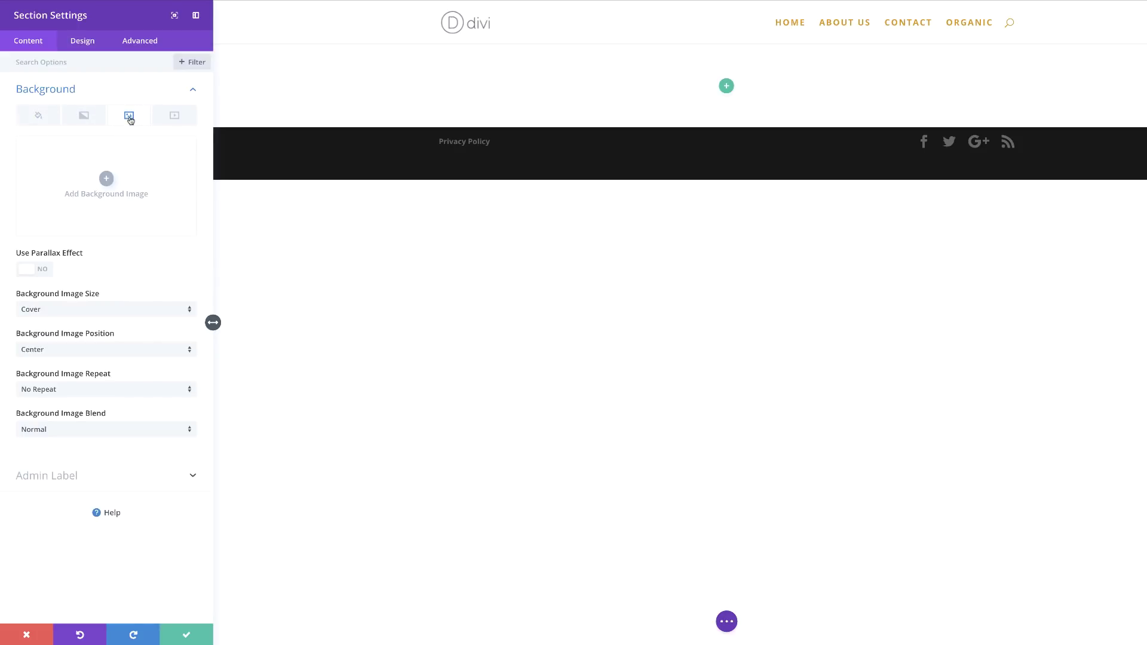
click(106, 179)
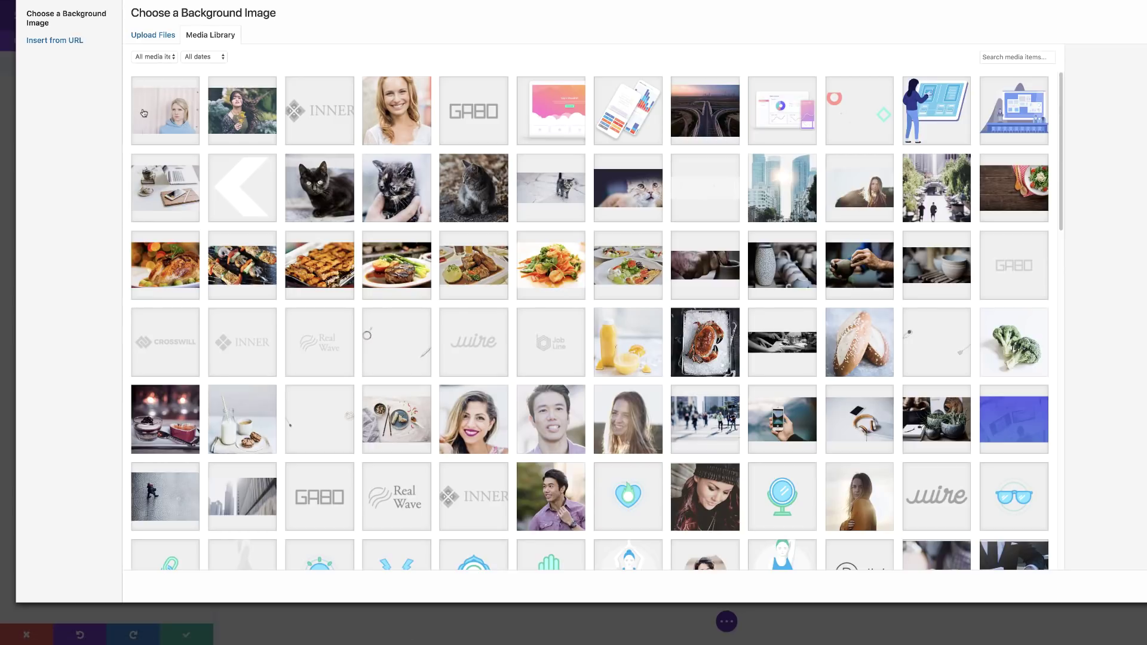
Step: Set the blonde woman portrait photo as the section's background image
click(172, 122)
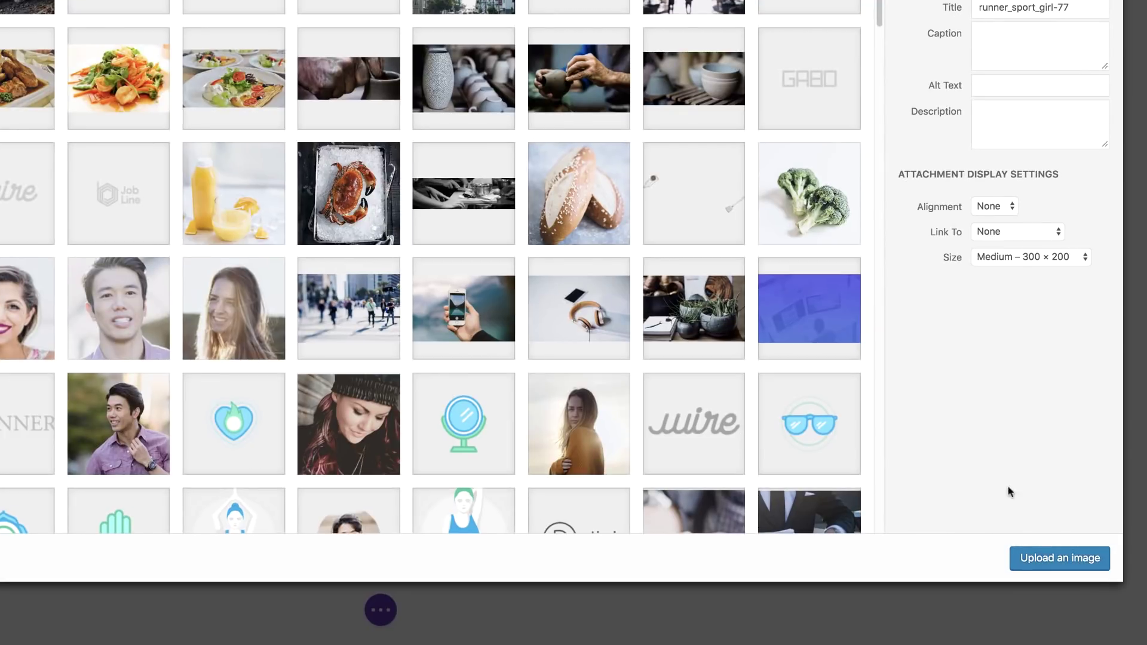
click(1060, 561)
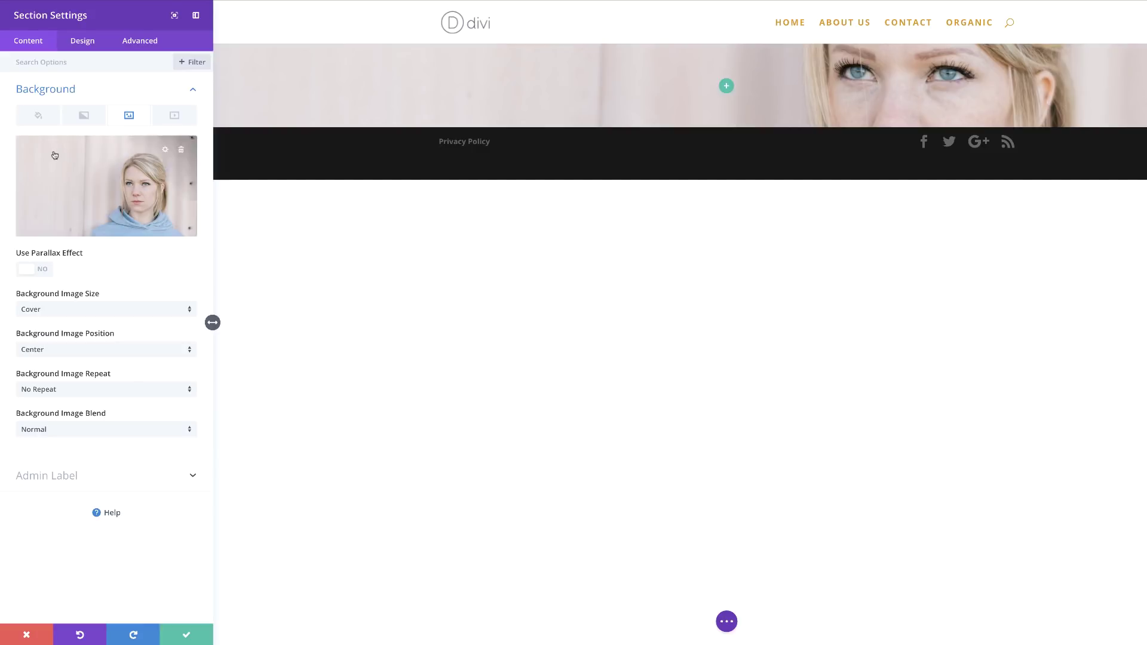
Step: Give the section linked 0px top and bottom padding and save its settings
click(93, 47)
click(51, 190)
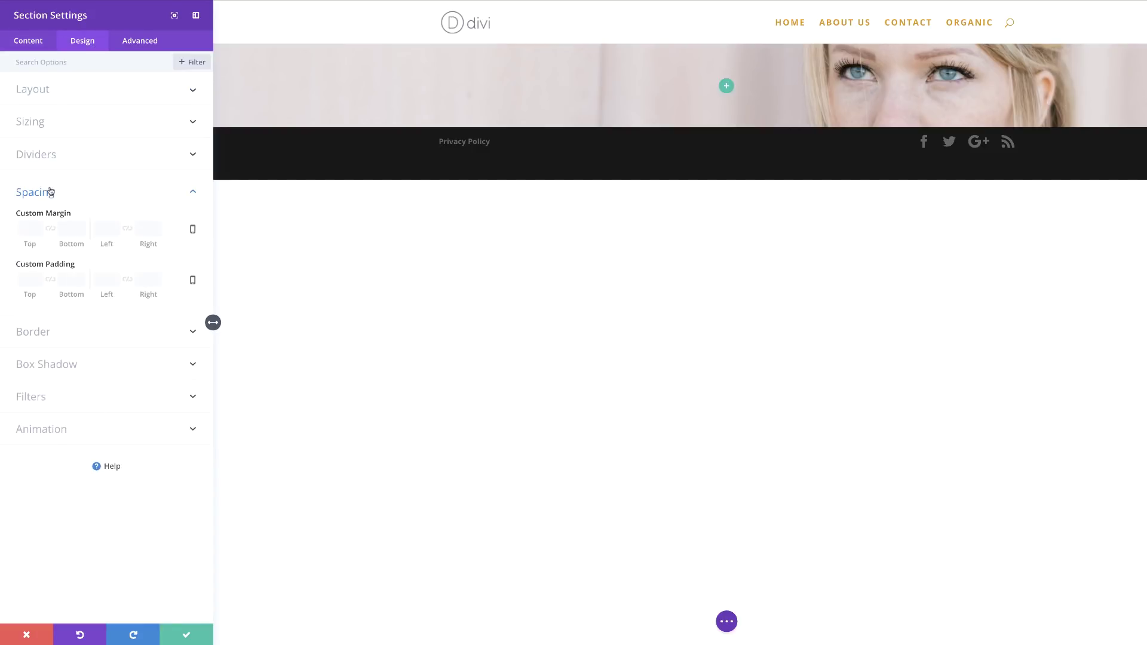
click(51, 280)
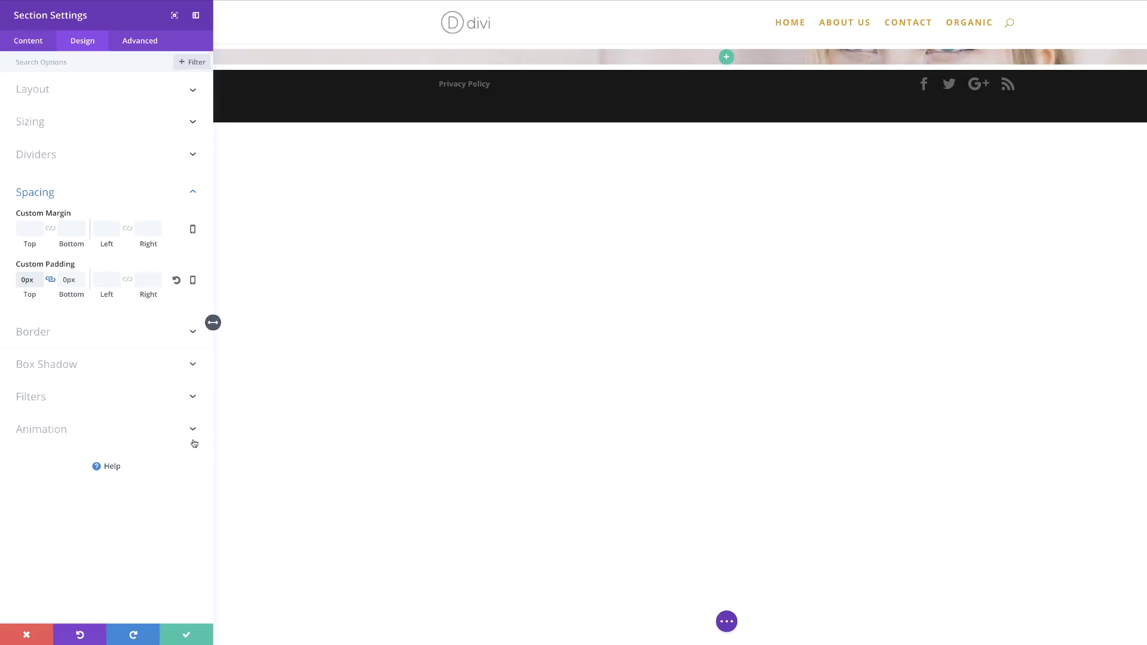
click(187, 635)
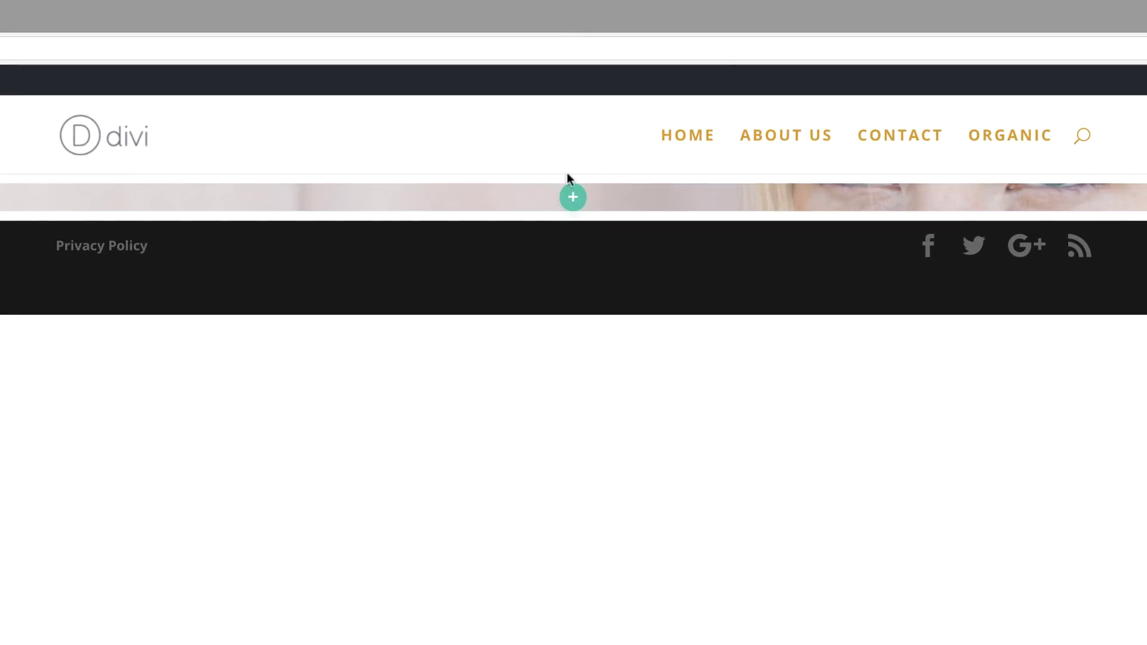
Step: Insert an empty three-column row into the photo-backed section
click(574, 197)
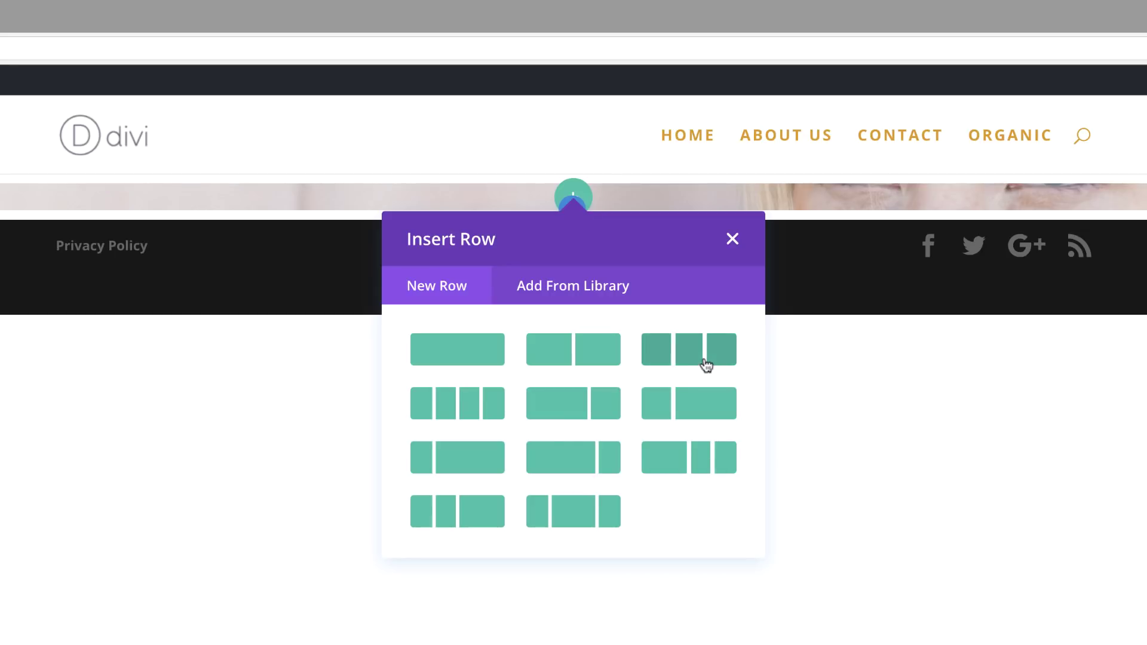
click(692, 357)
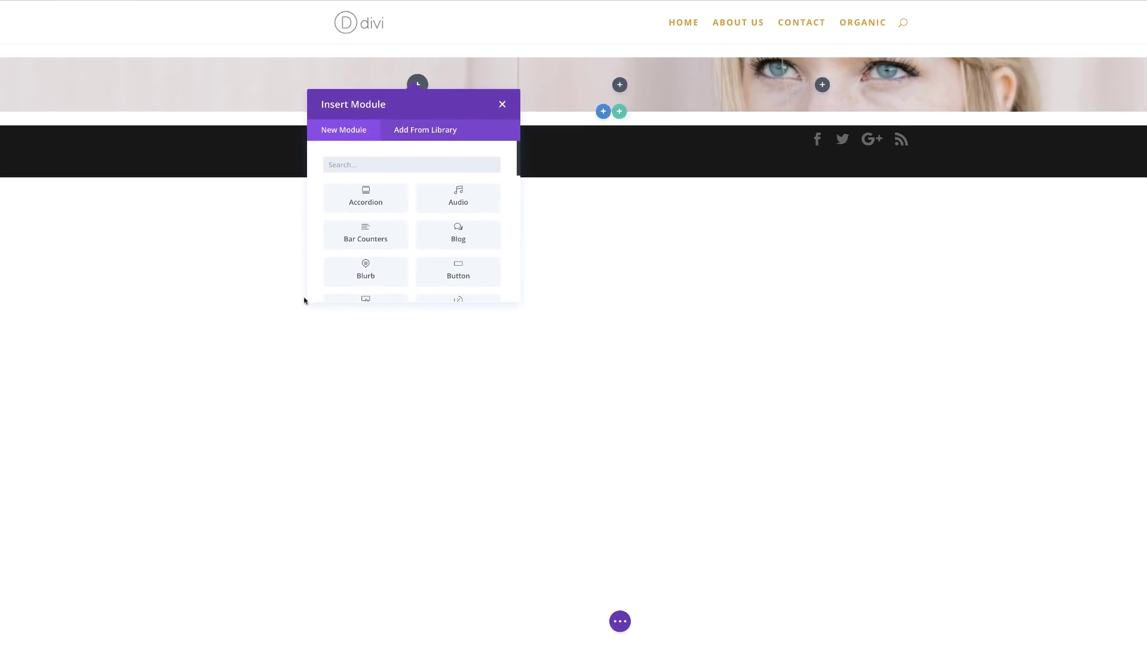
click(503, 104)
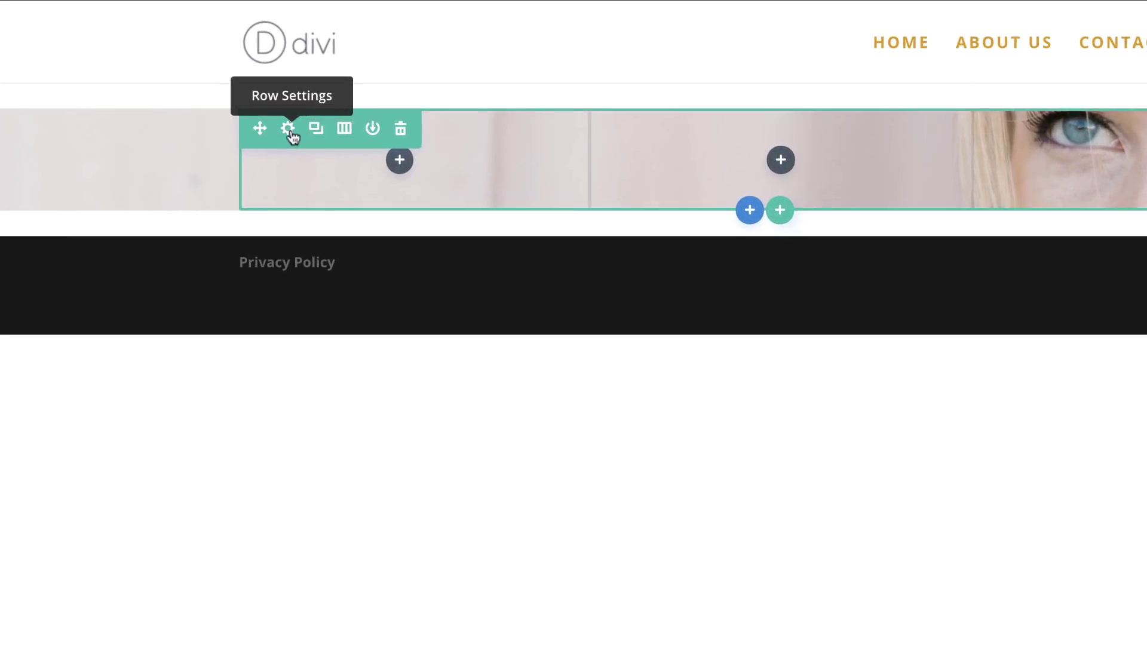
Step: Give the three-column row a white background color from the swatches
click(290, 131)
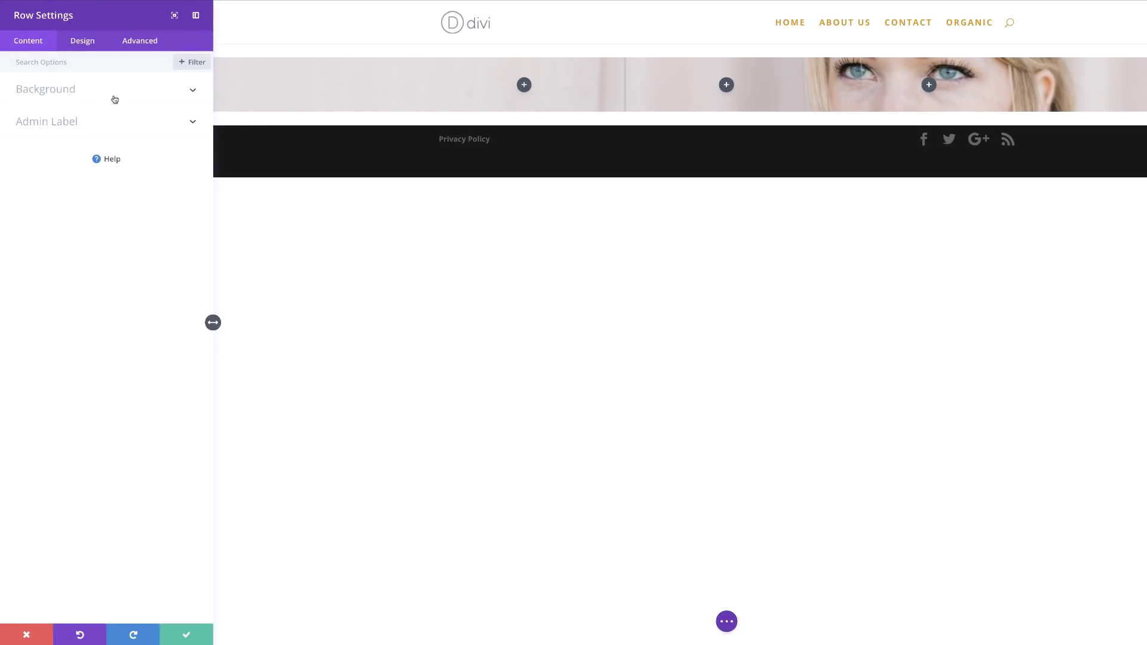
click(72, 89)
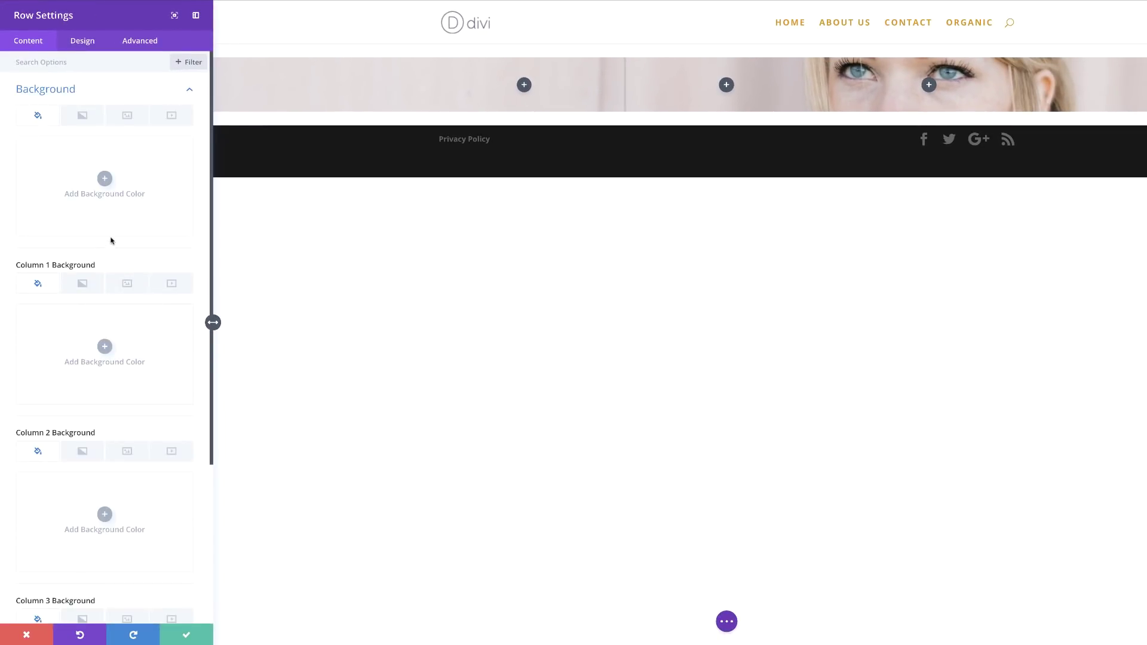
click(105, 179)
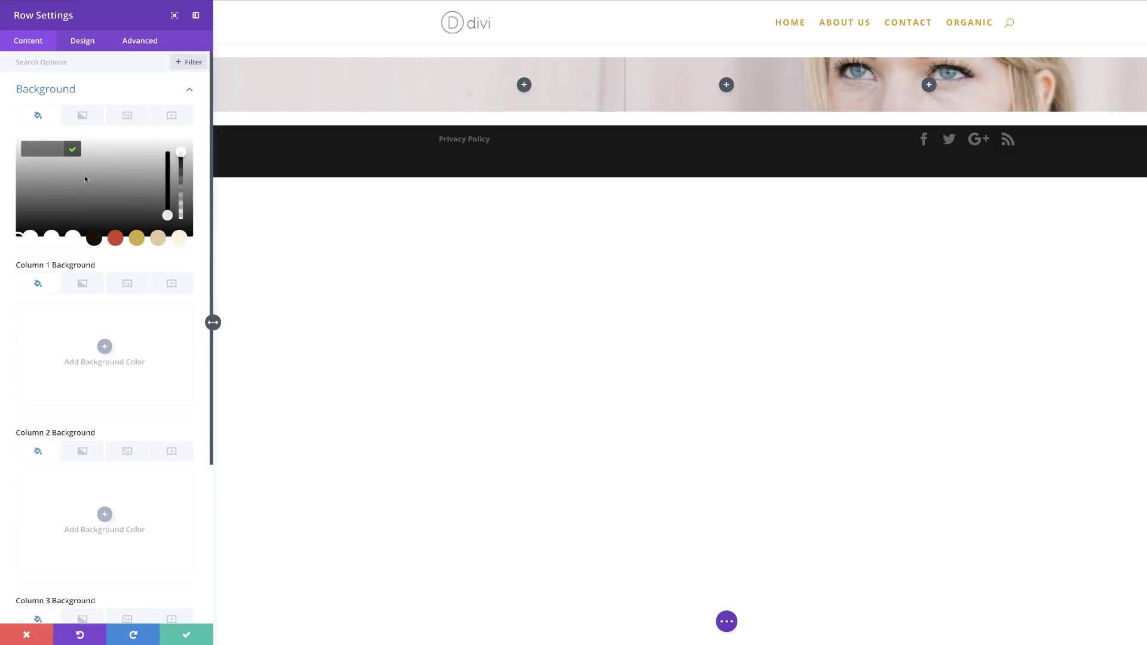
click(73, 239)
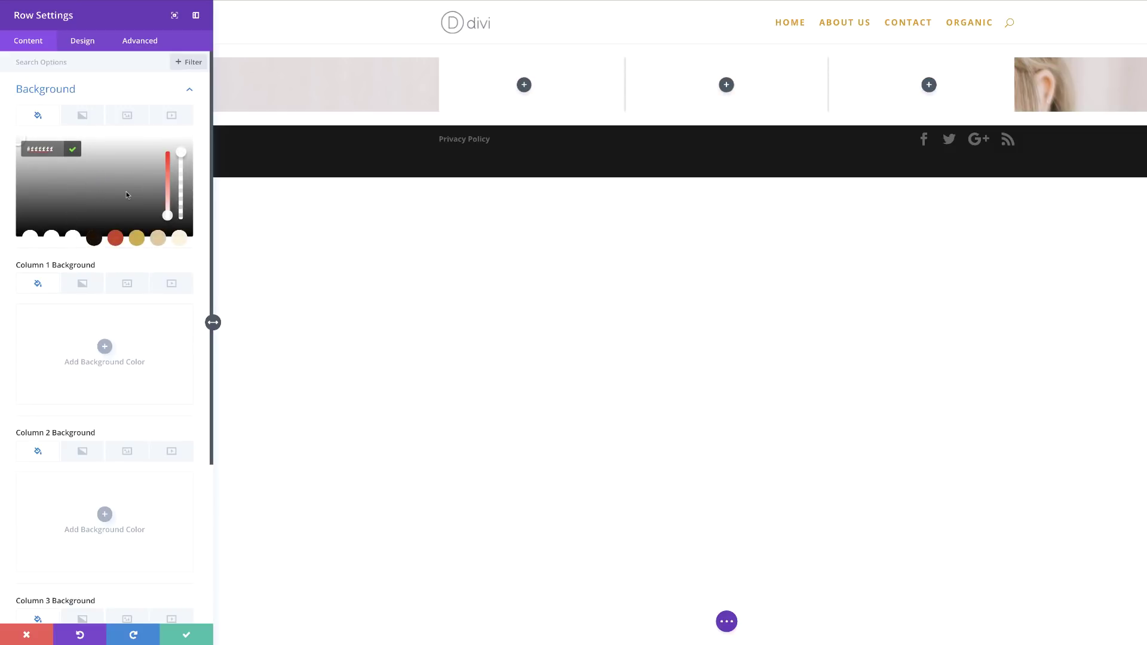
Step: Make the row fullwidth with a custom gutter width of 1
click(87, 43)
click(57, 129)
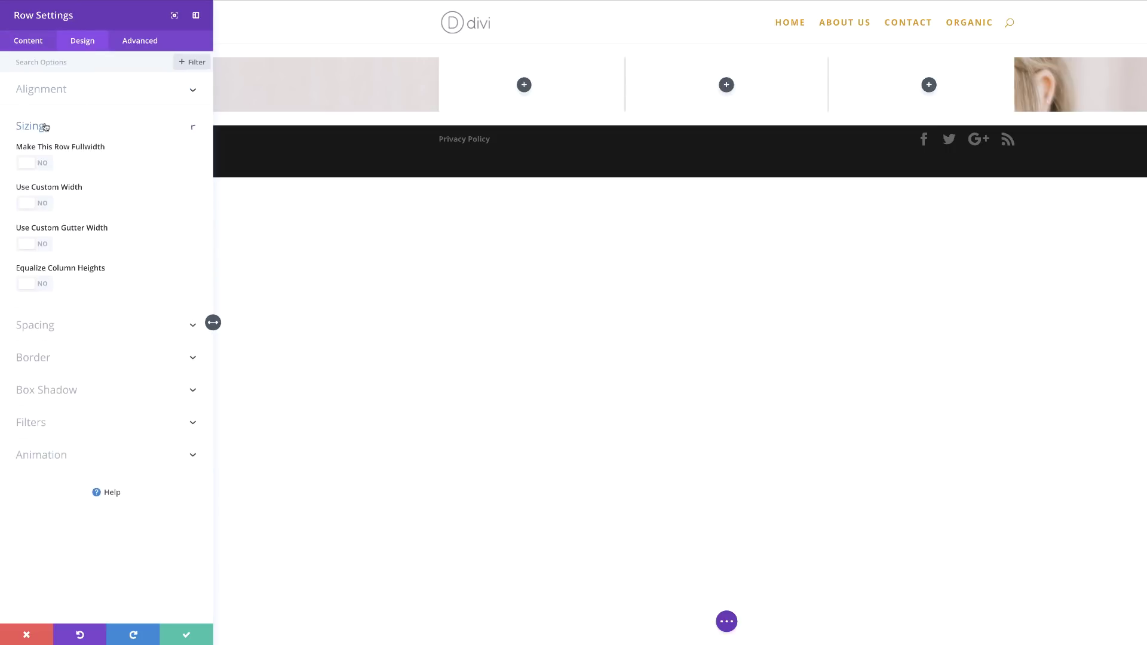
click(48, 165)
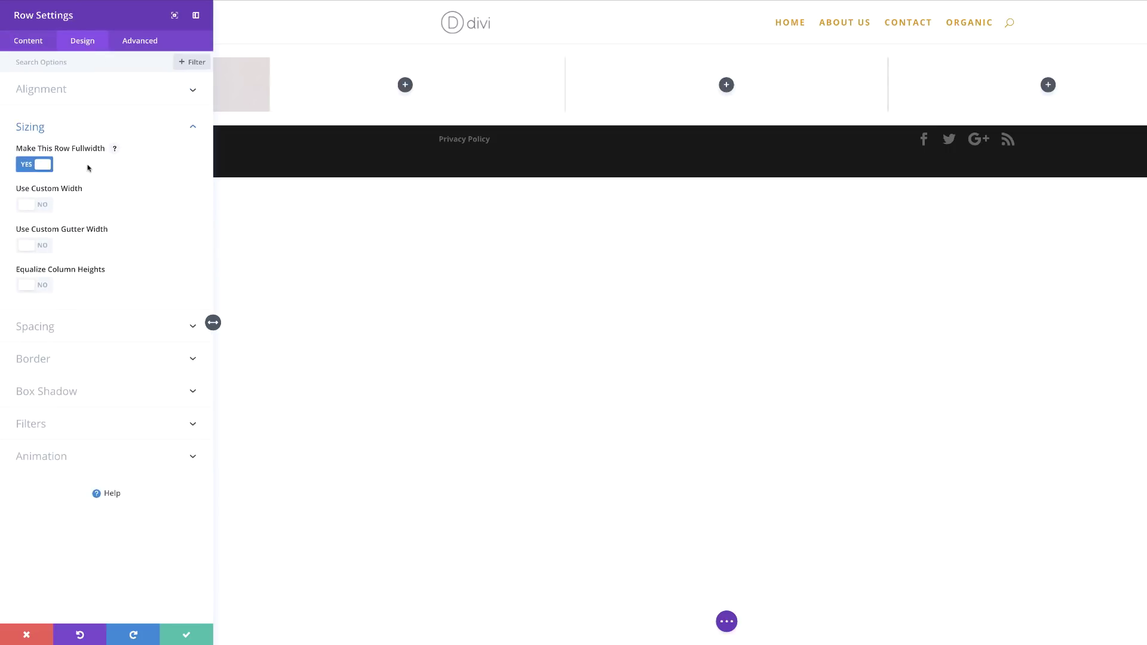
click(46, 249)
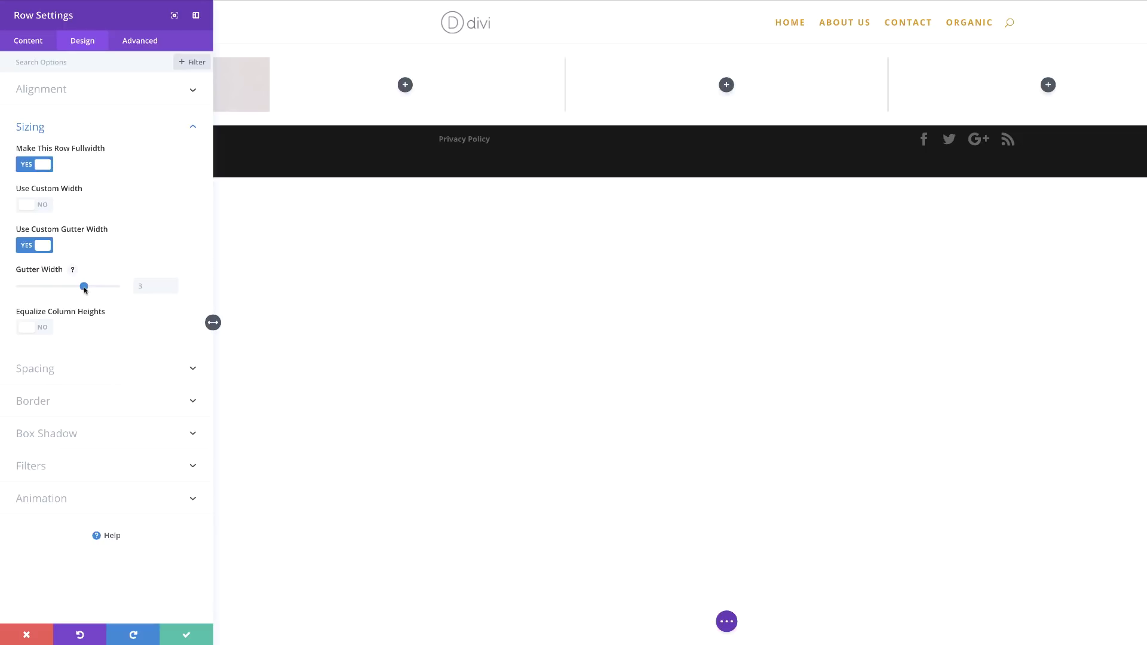
drag(85, 290, 6, 293)
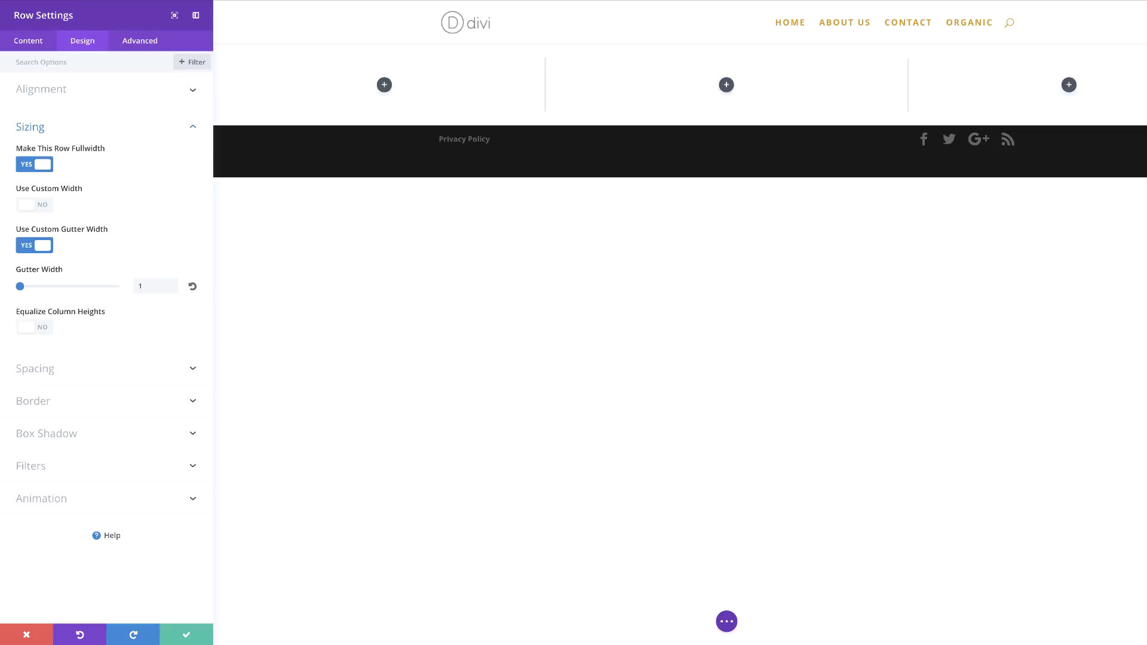
click(46, 370)
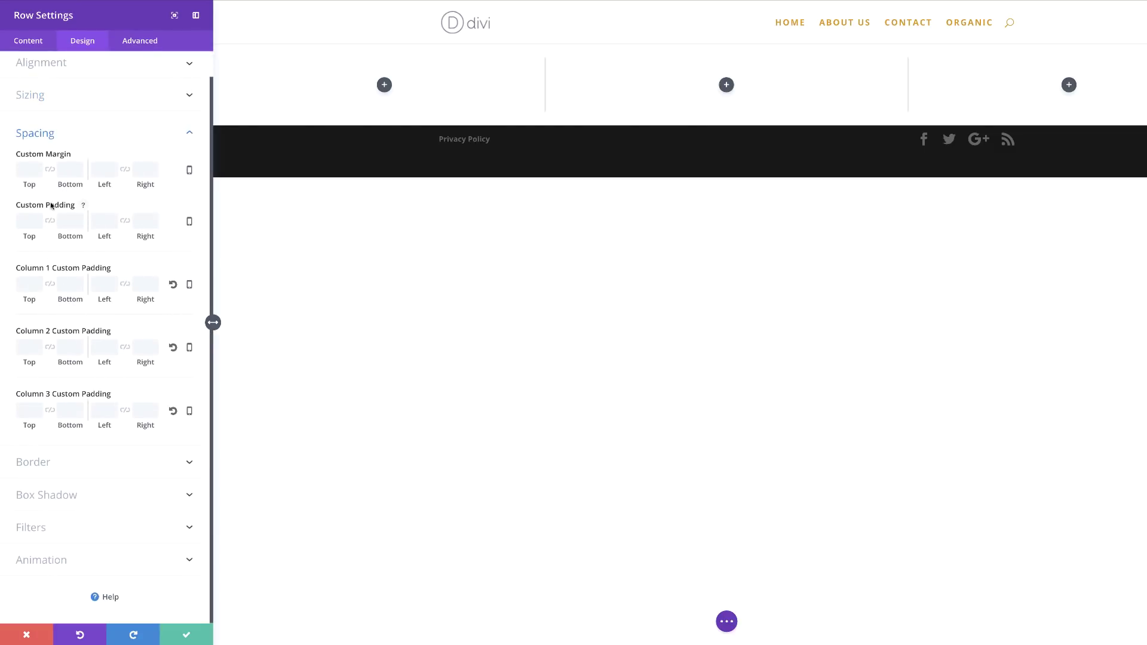
Step: Give the row linked 150px top and bottom padding
click(50, 221)
click(27, 219)
text(0p)
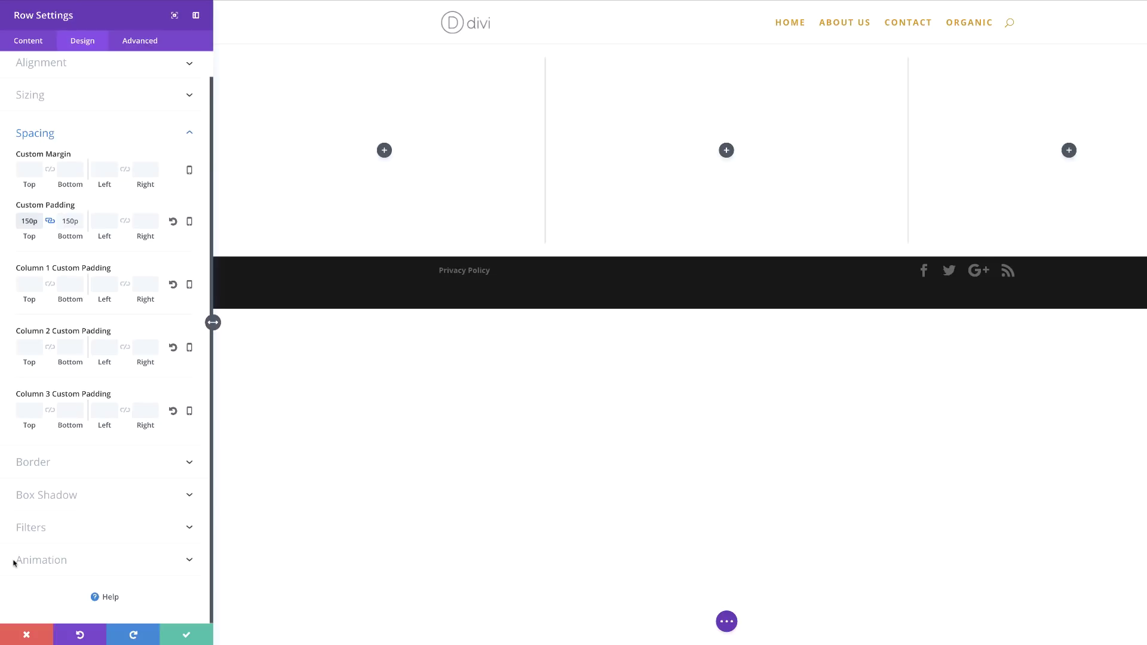
click(45, 535)
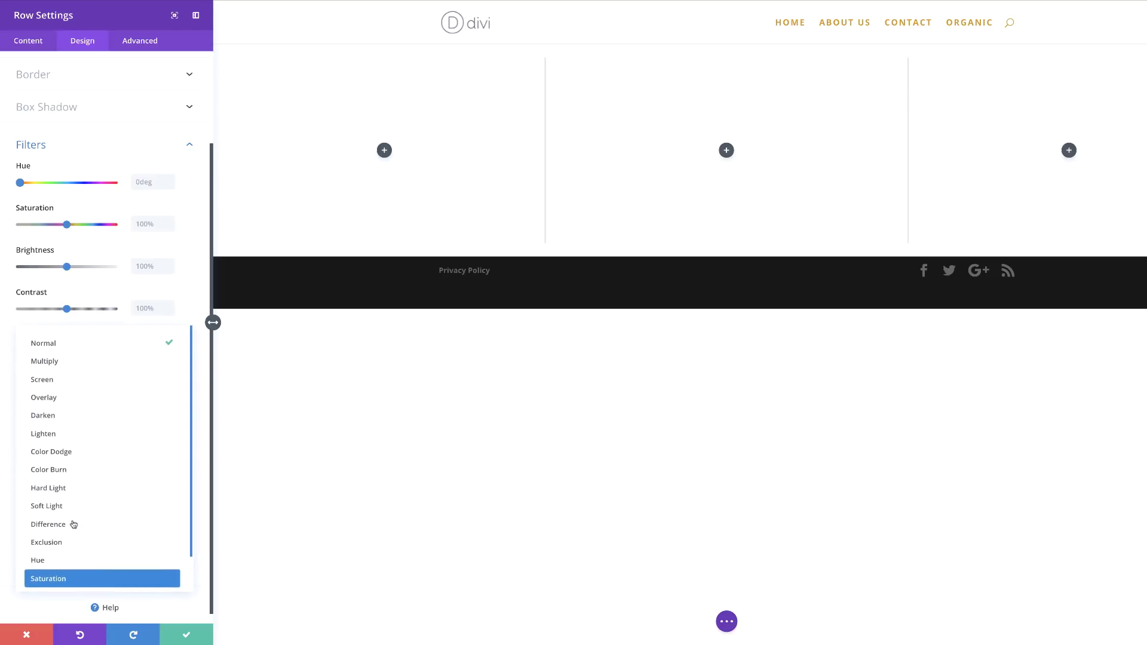
Step: Set the row's blend mode to Screen and save the row settings
click(41, 378)
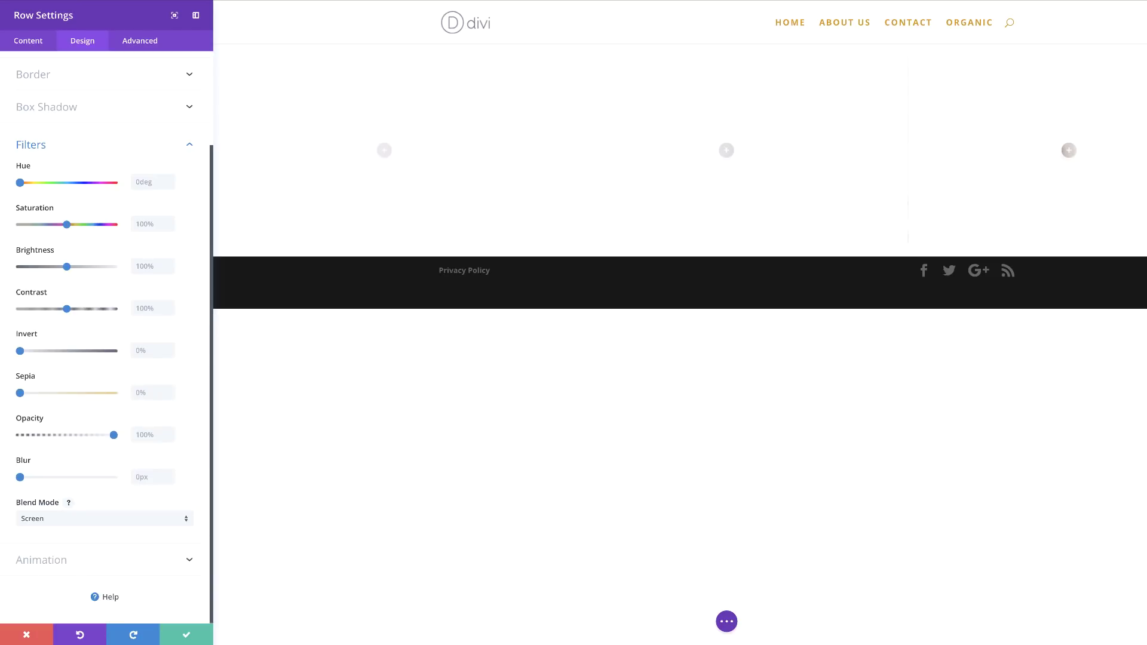
click(186, 634)
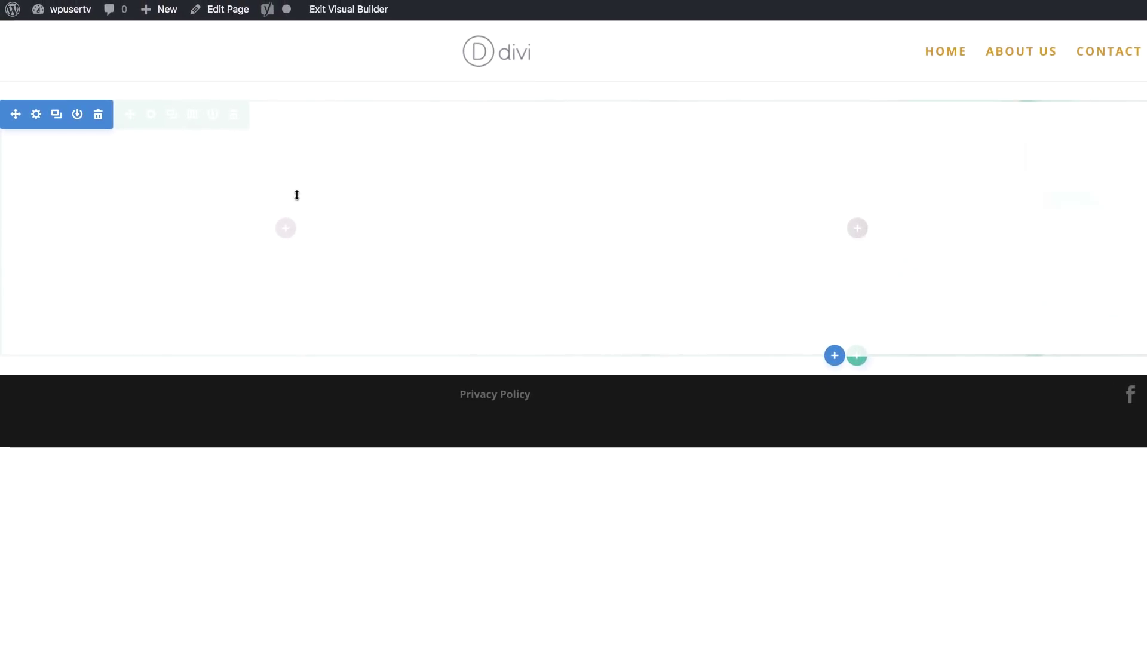
Step: Insert a Text module into the left column by searching 'text' in Insert Module
click(287, 229)
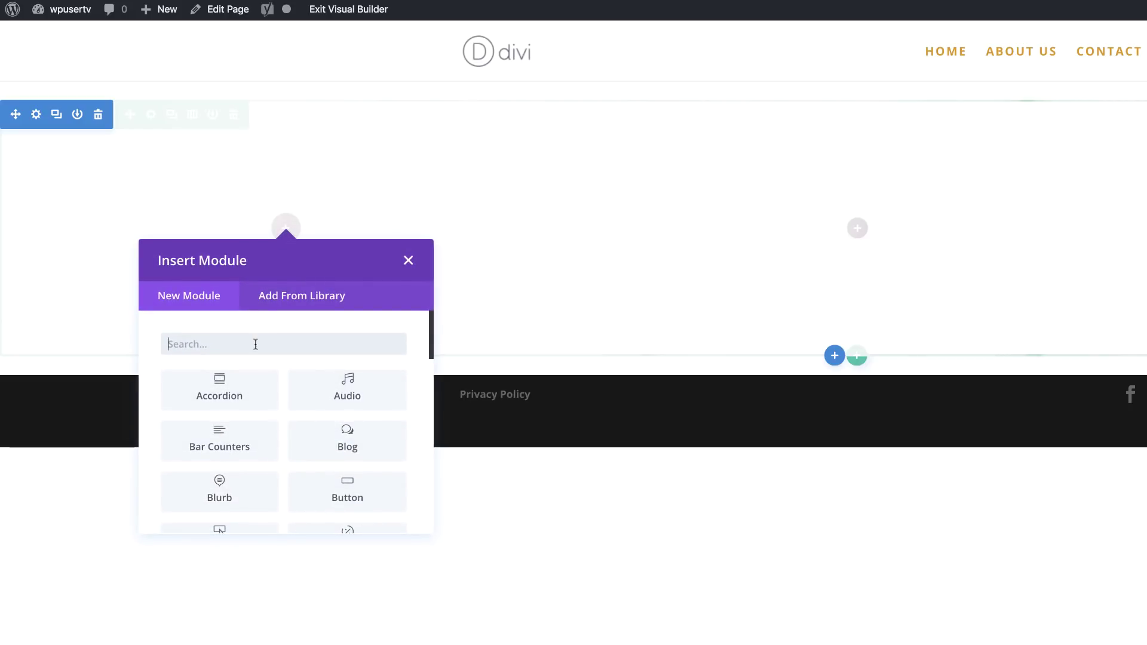
text(text)
click(219, 390)
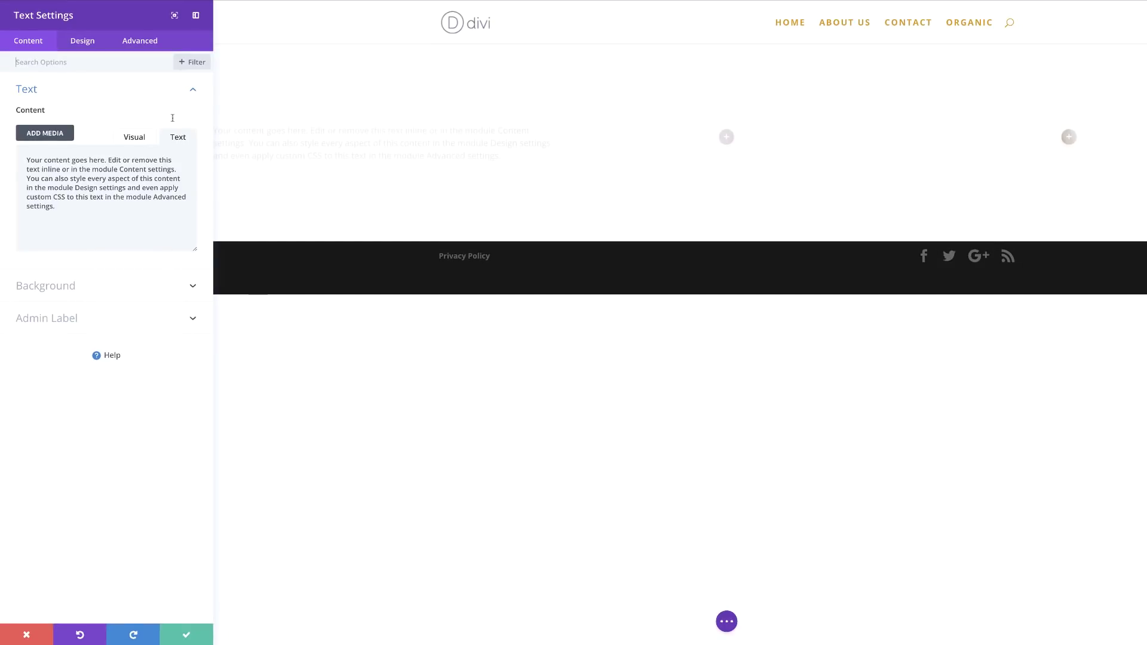
click(60, 288)
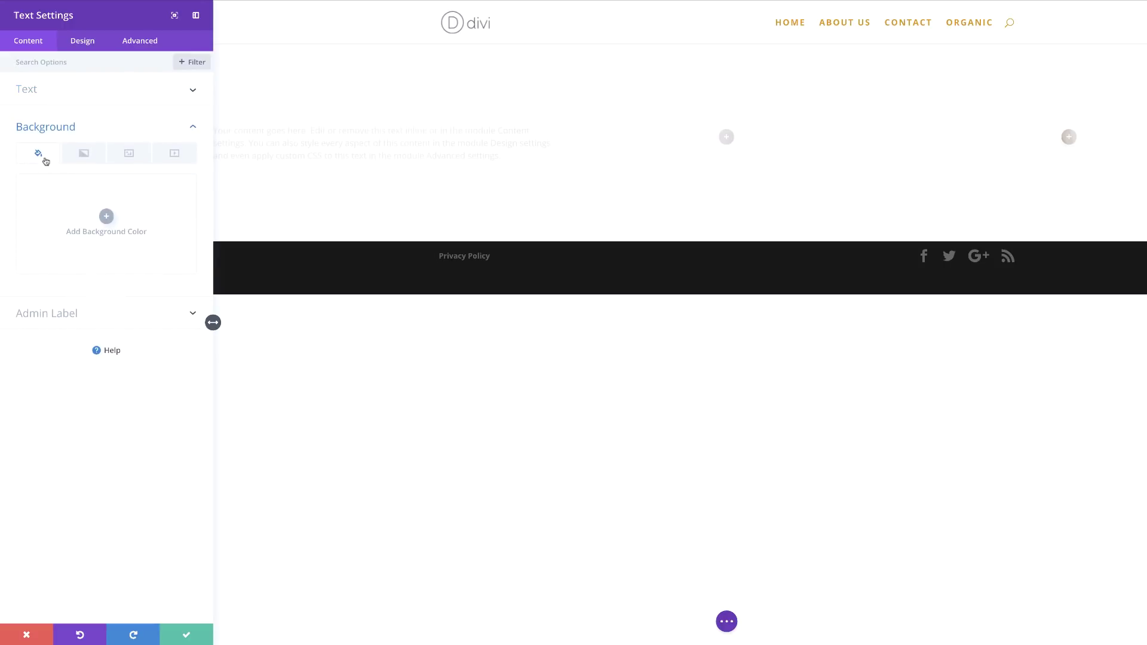
Step: Give the Text module a white #ffffff background and Ultra Bold text
click(107, 217)
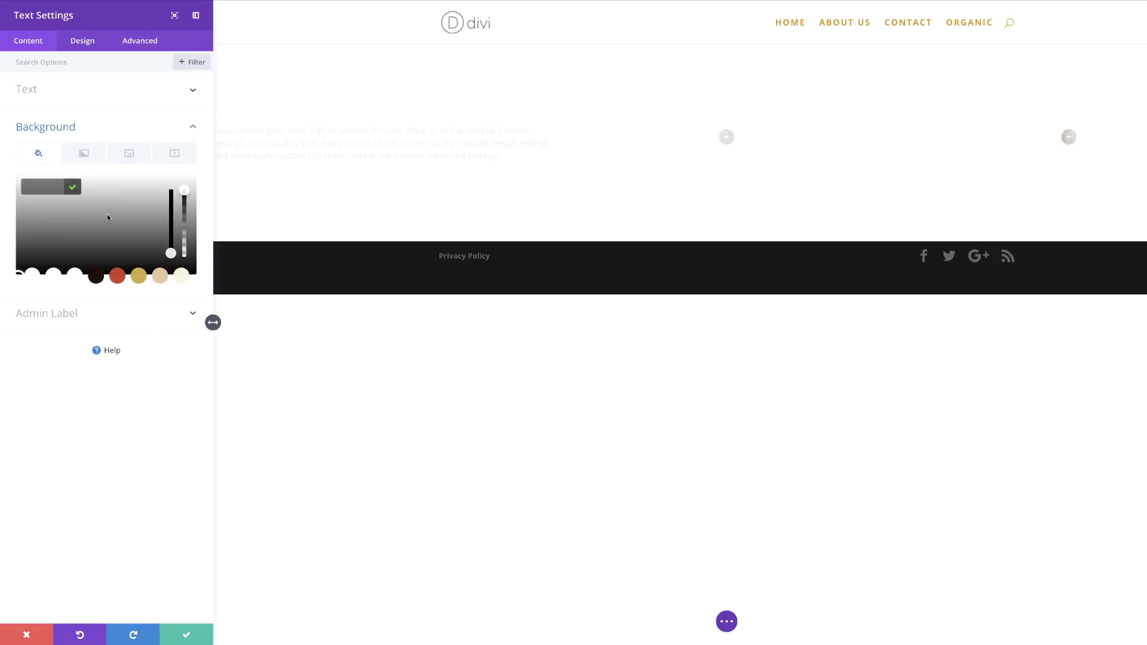
click(76, 276)
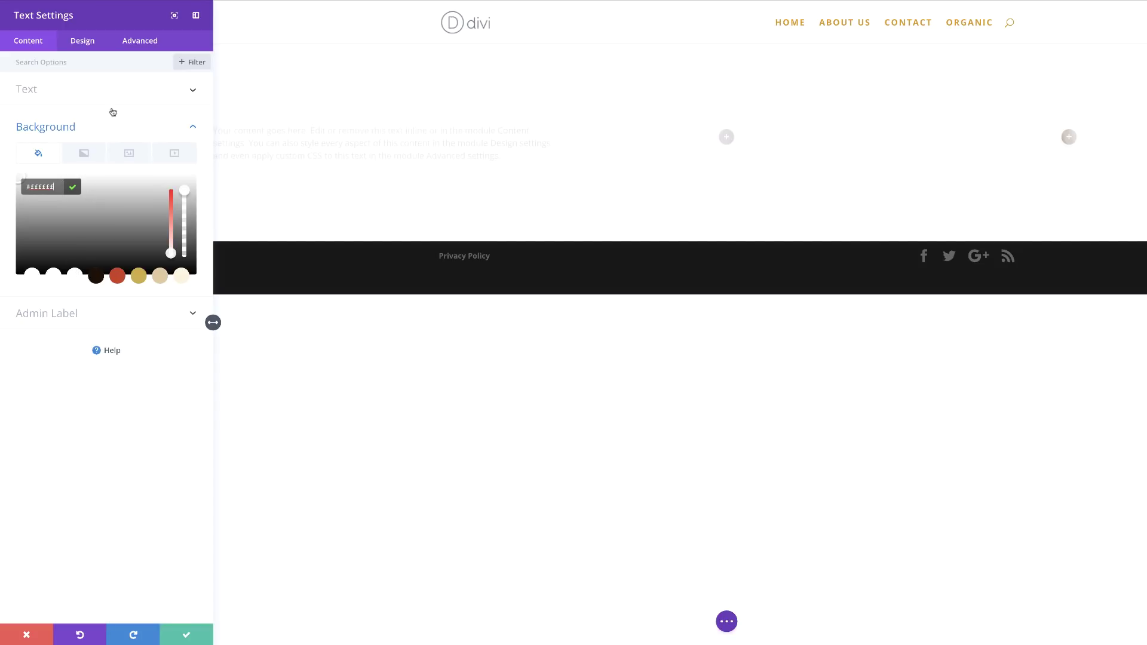
click(87, 43)
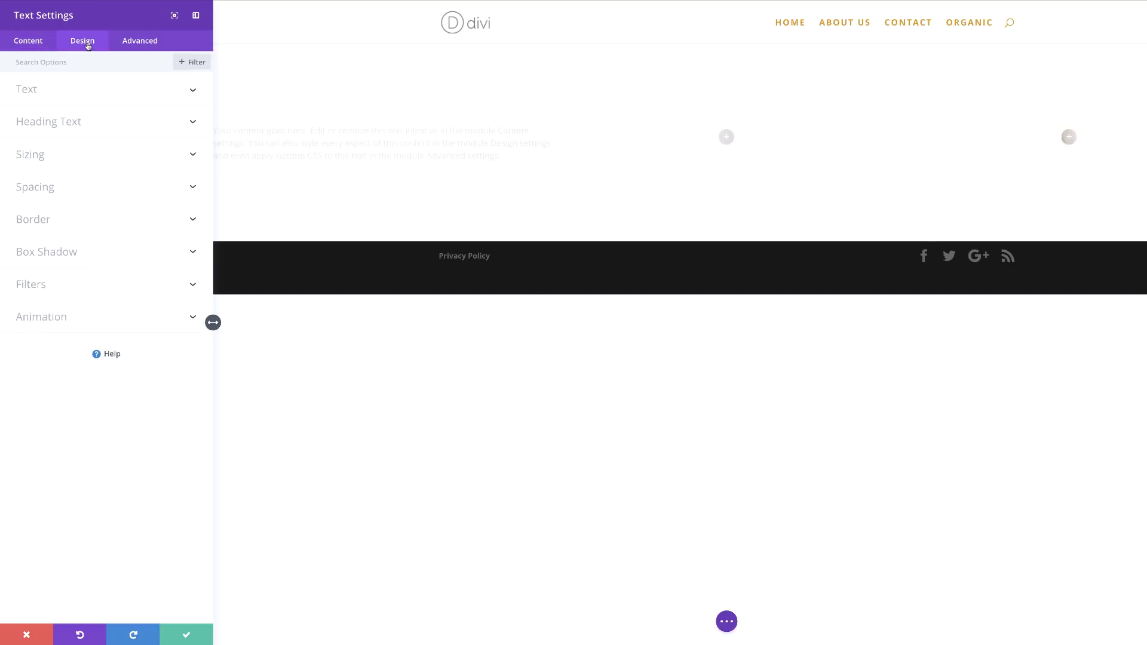
click(34, 94)
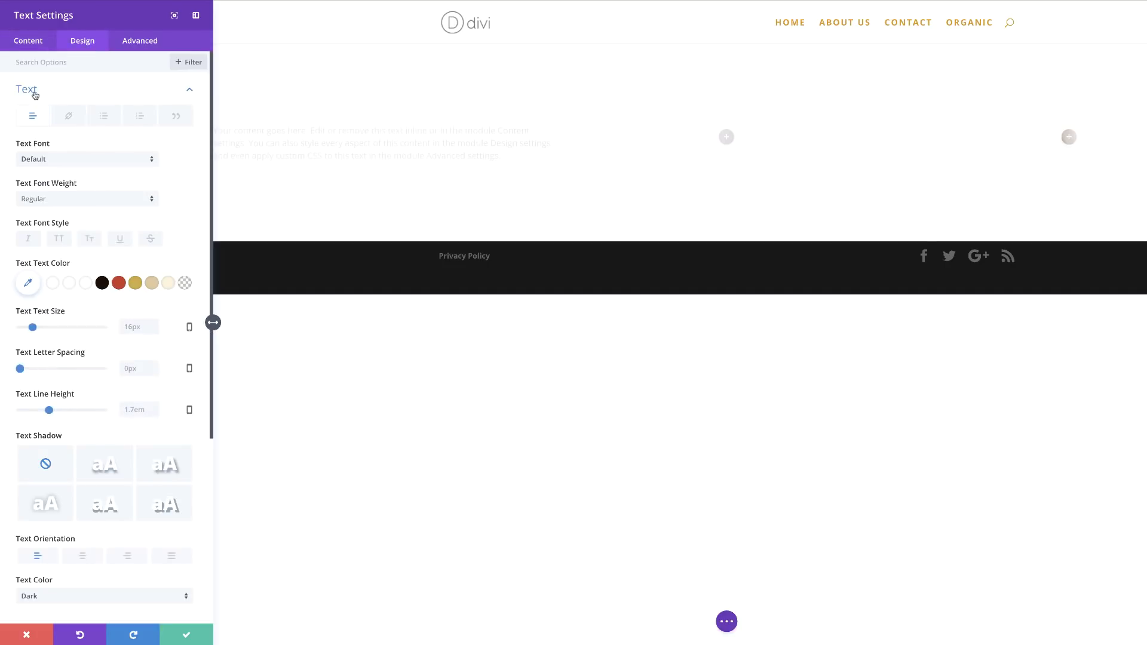
click(59, 200)
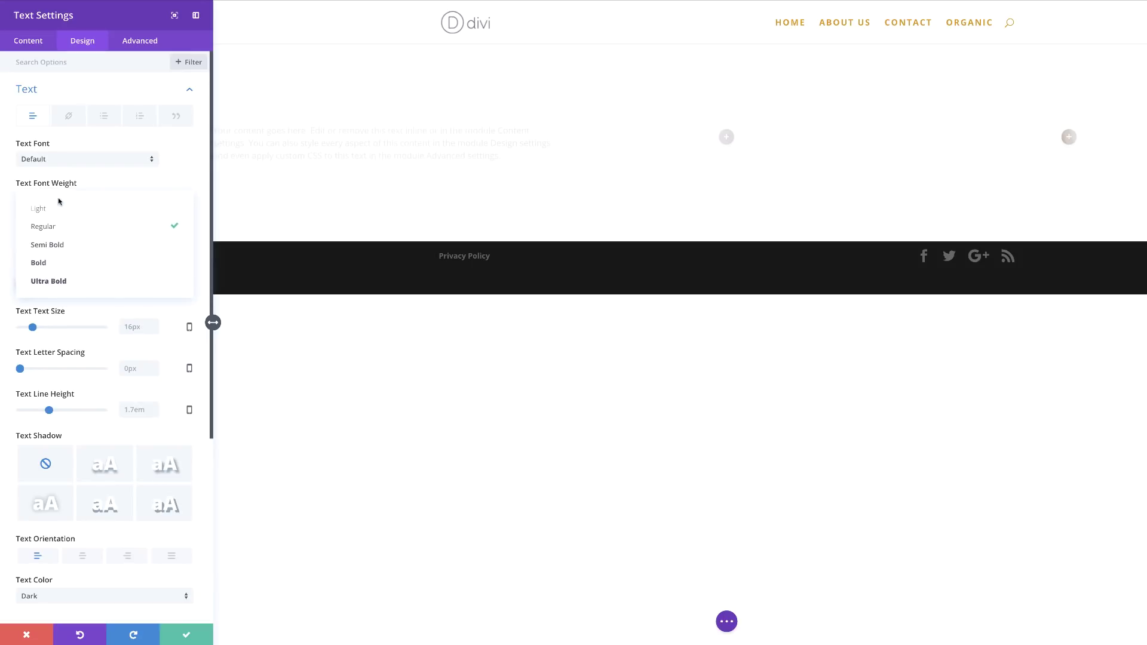
click(65, 281)
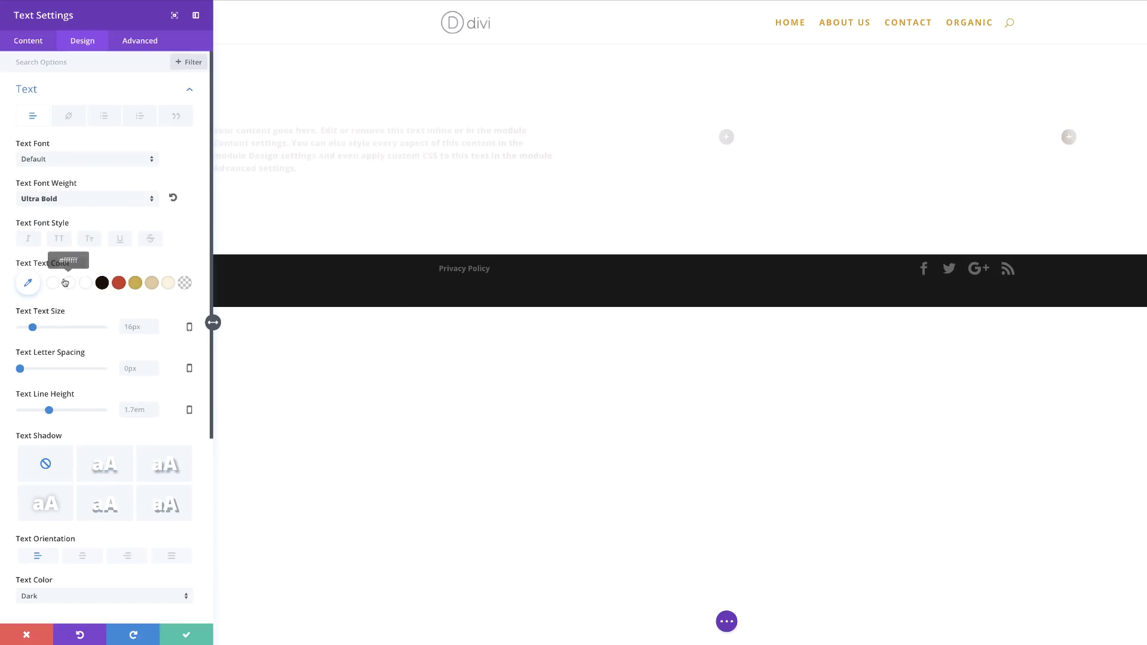
Step: Make the text uppercase and near-black with 2px letter spacing, centred
click(59, 240)
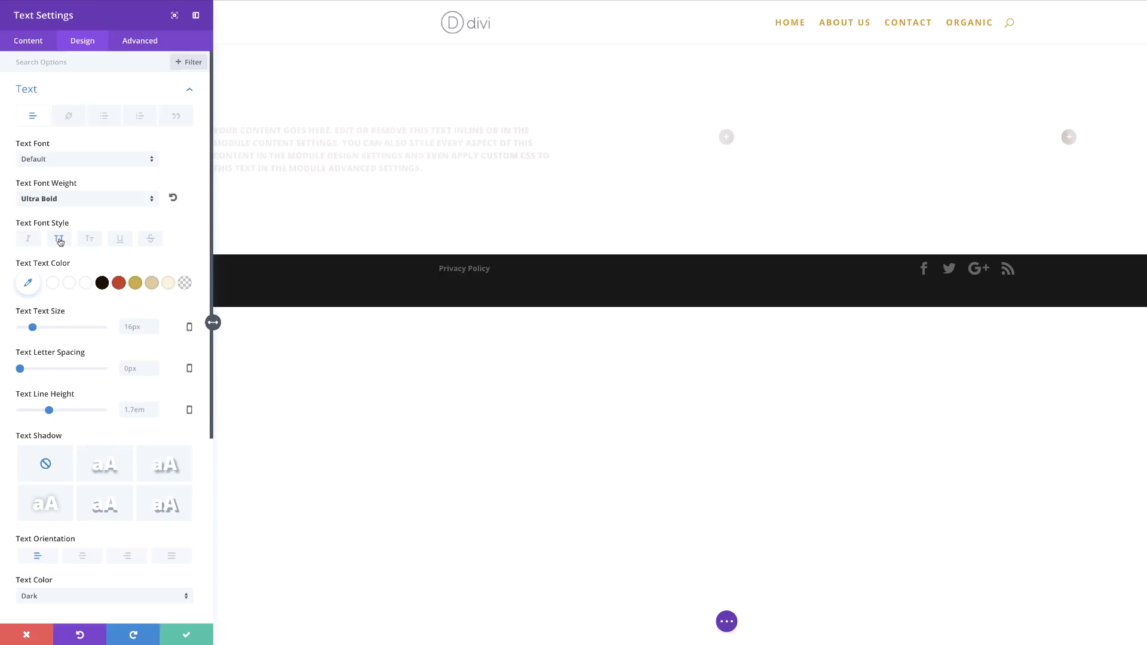
click(28, 283)
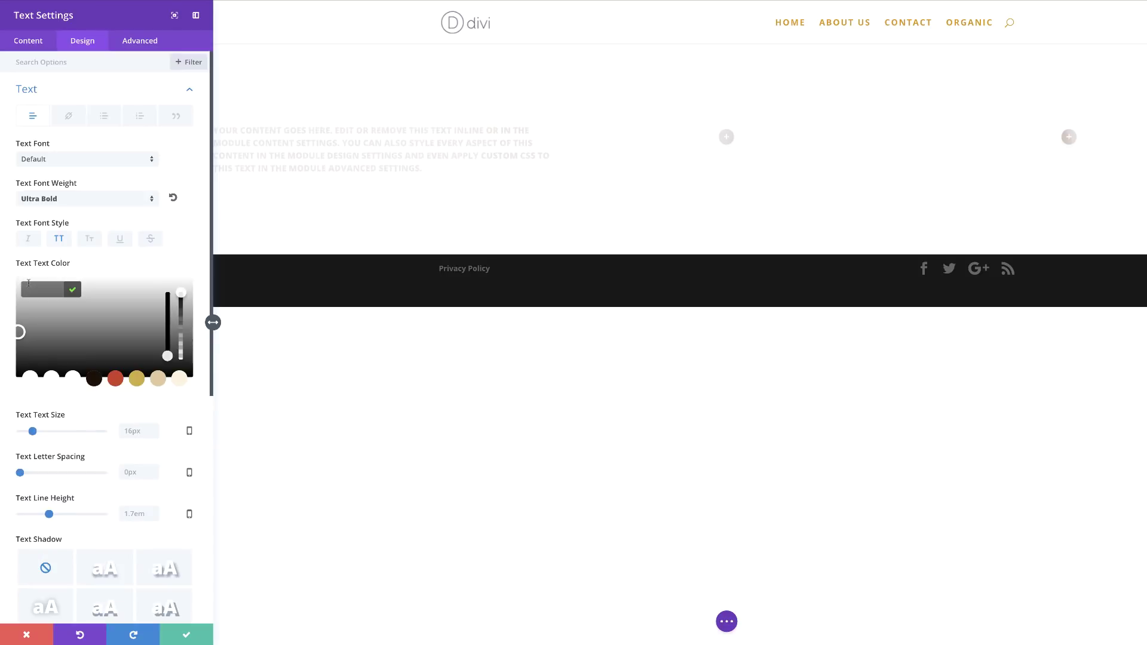
click(94, 379)
scroll(85, 409, down, 1)
scroll(86, 409, down, 1)
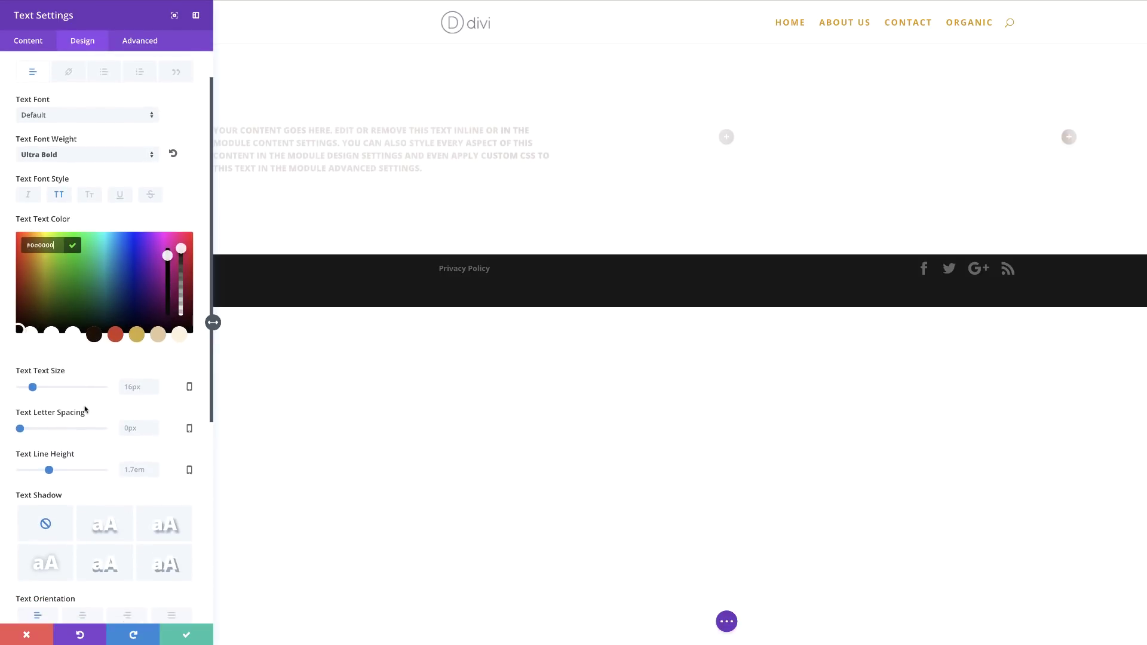
drag(20, 405, 21, 405)
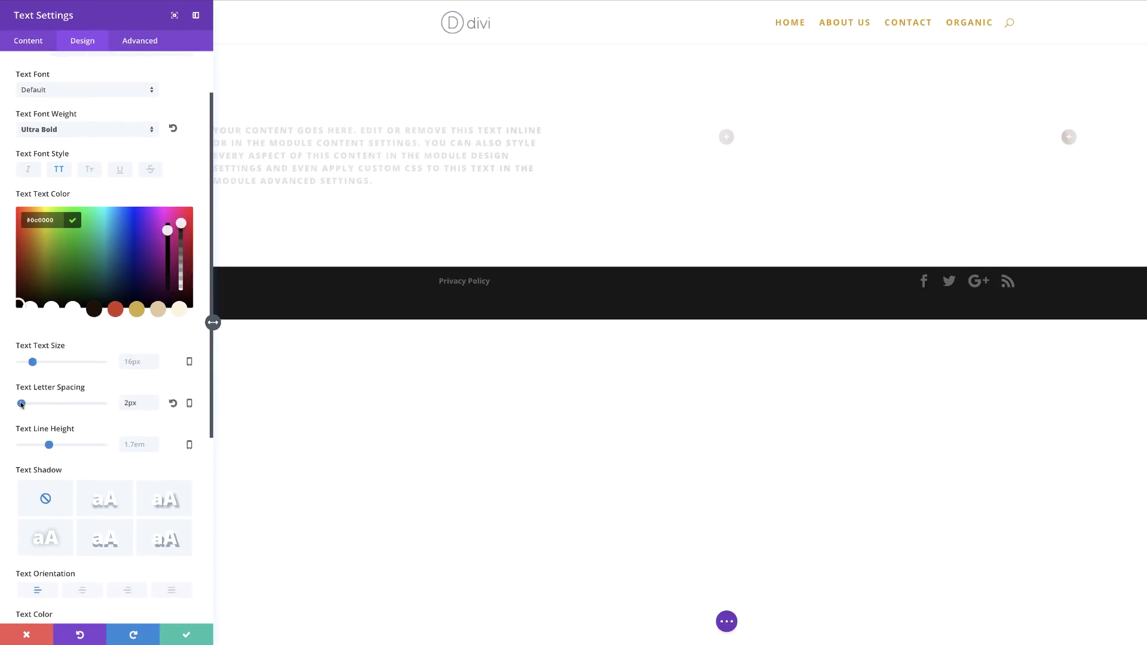
click(22, 404)
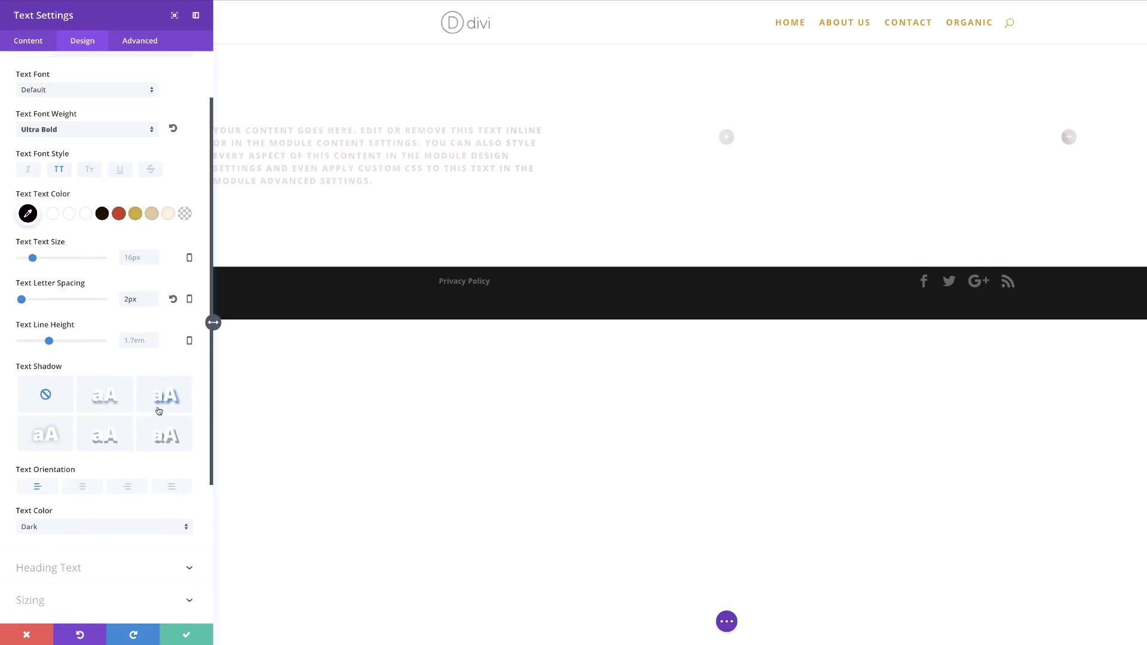
click(83, 487)
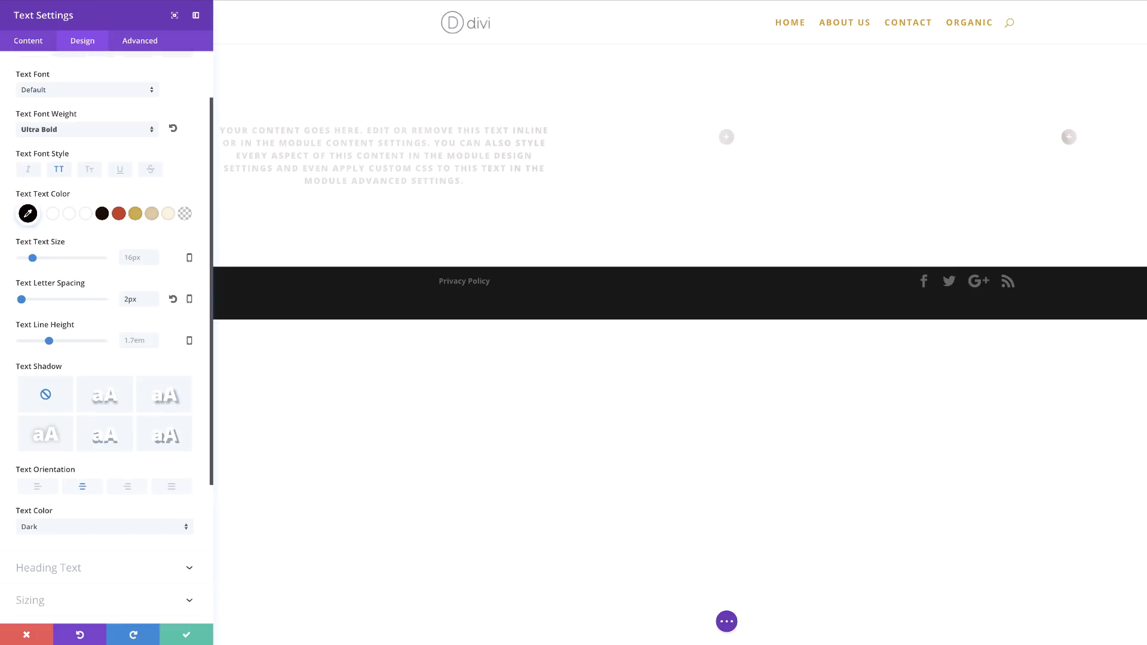
scroll(138, 549, down, 4)
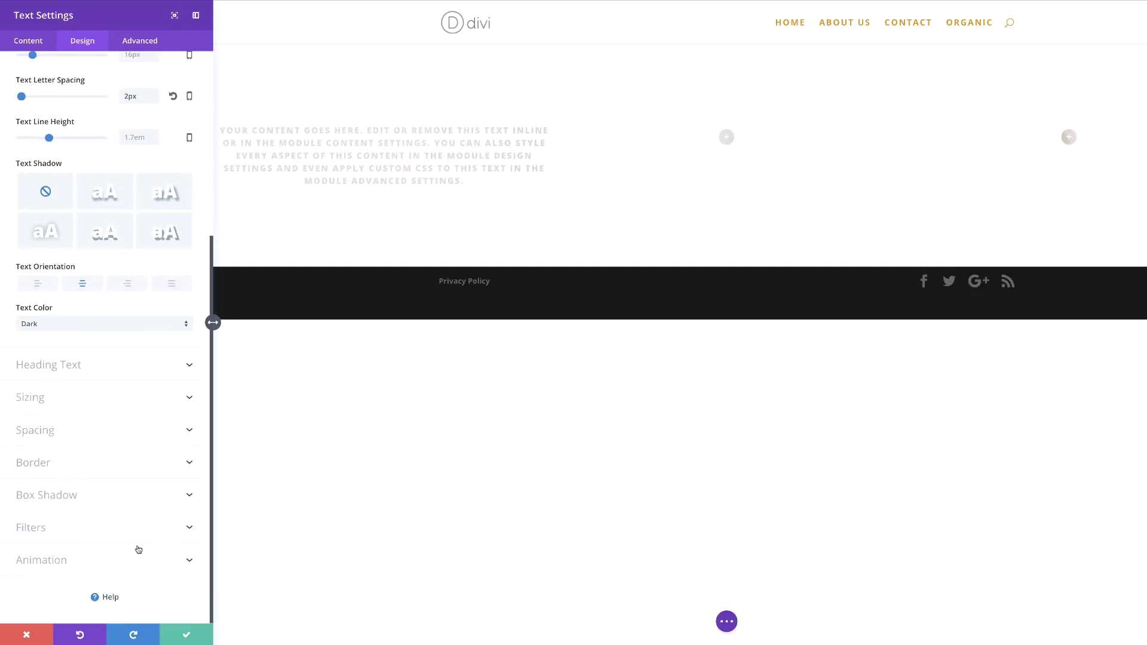
Step: Shrink the Text module to 80% width and add linked 130px top/bottom, 32px left/right padding
click(45, 401)
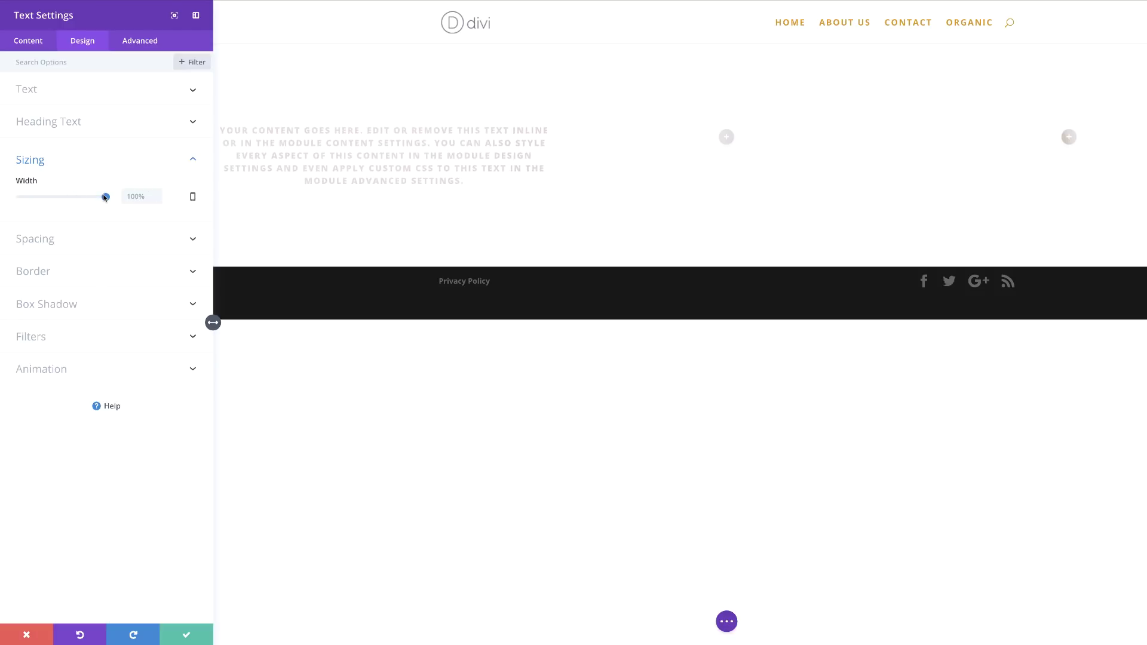
drag(105, 197, 88, 198)
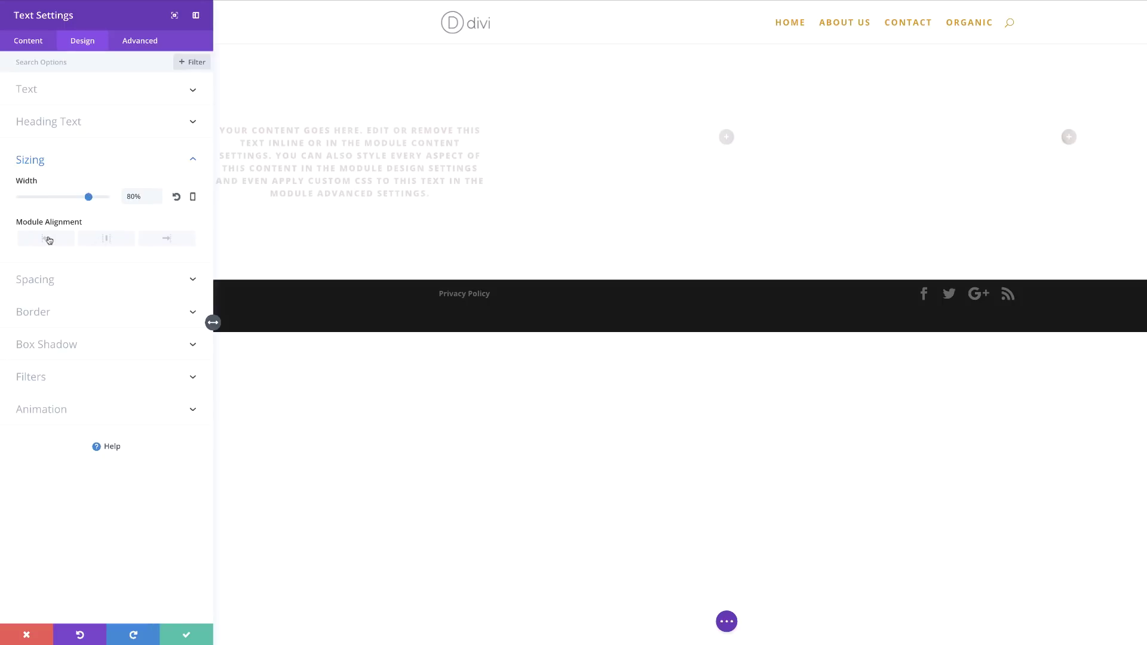
click(49, 281)
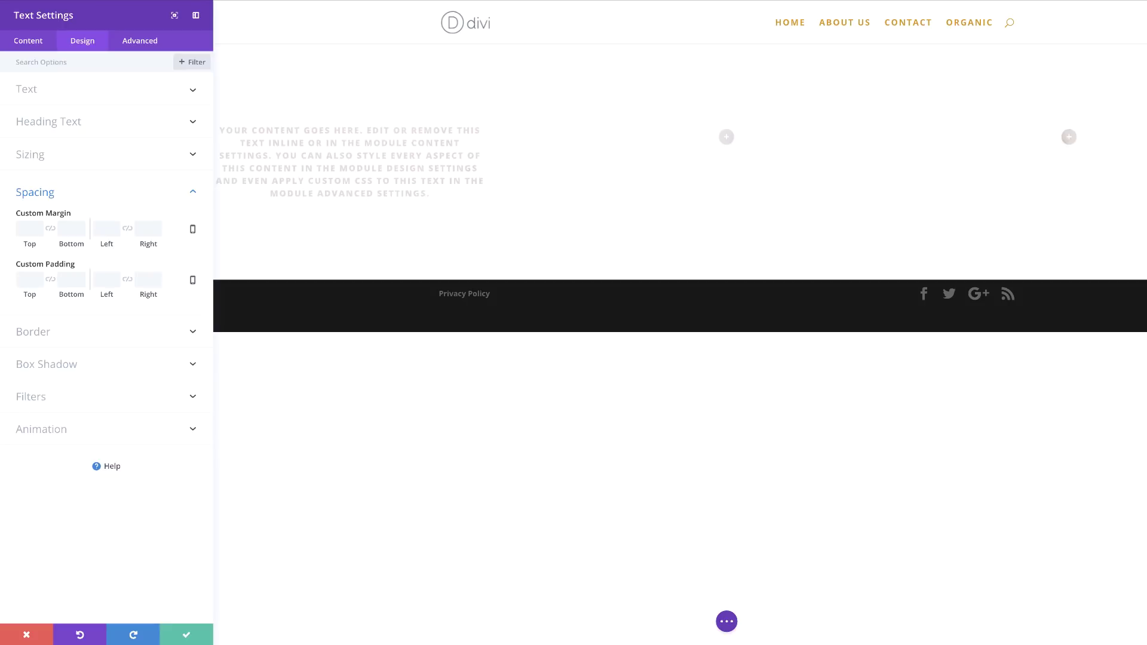
click(51, 281)
text(130)
click(75, 293)
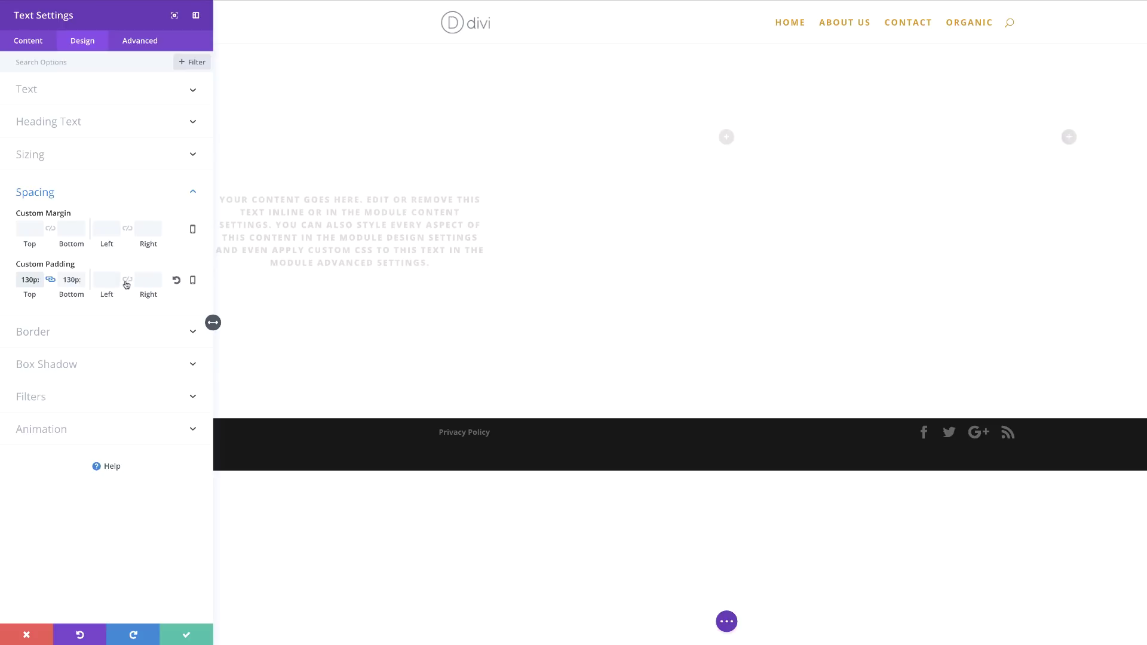
click(127, 281)
click(102, 281)
text(32px)
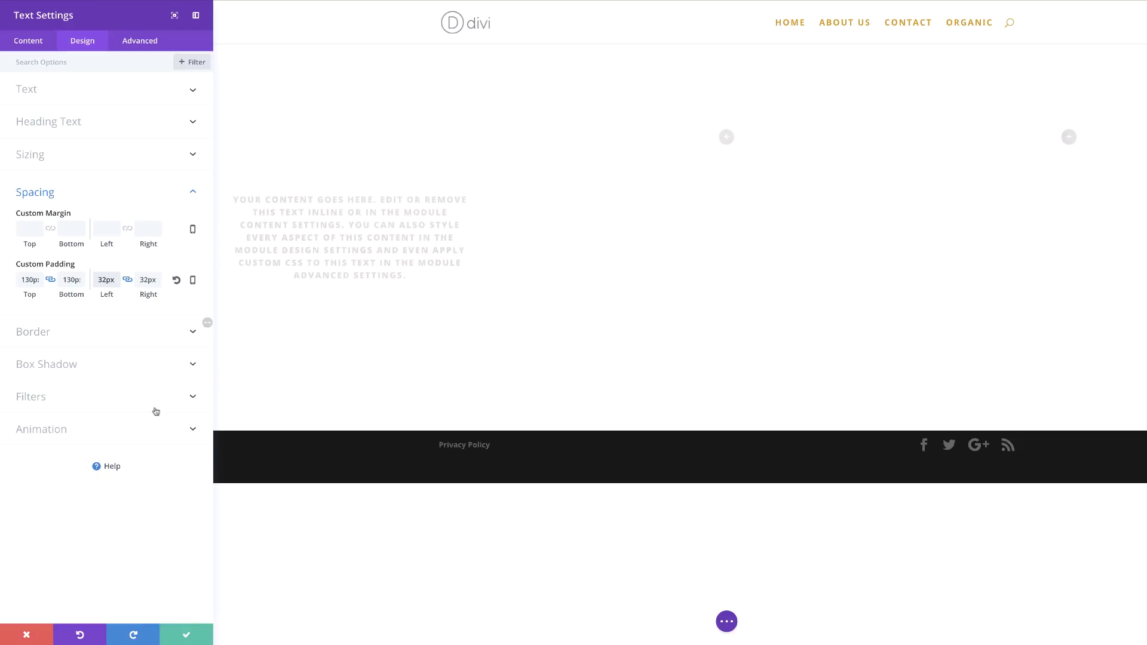
Step: Apply the first box shadow preset with 0px blur and 100px spread
click(72, 364)
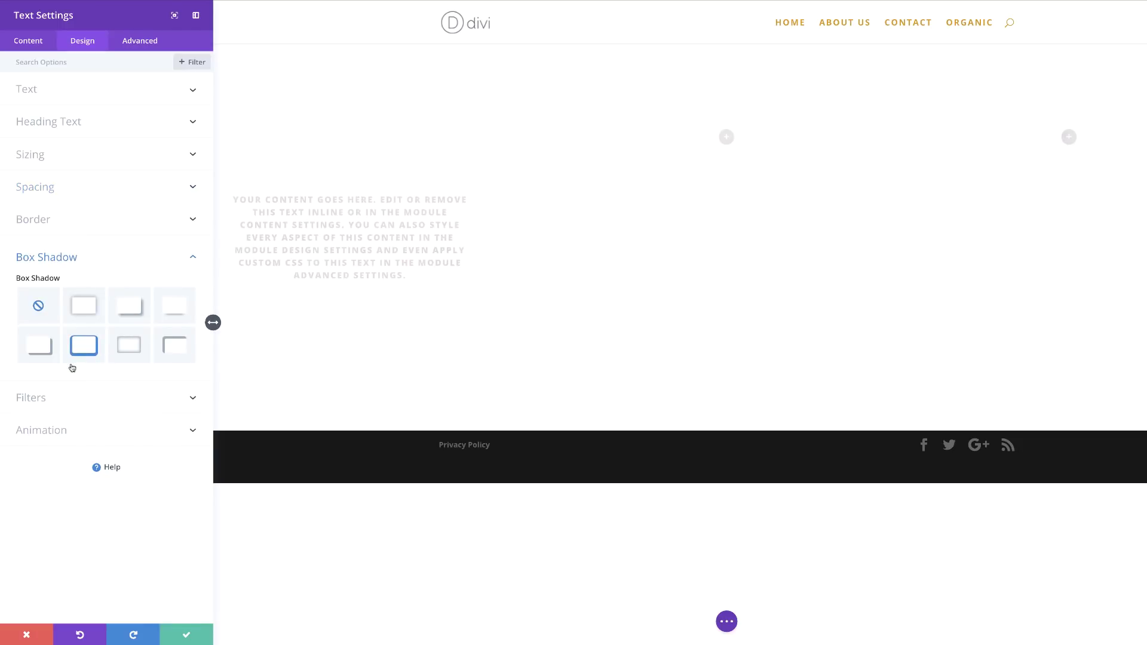
click(83, 307)
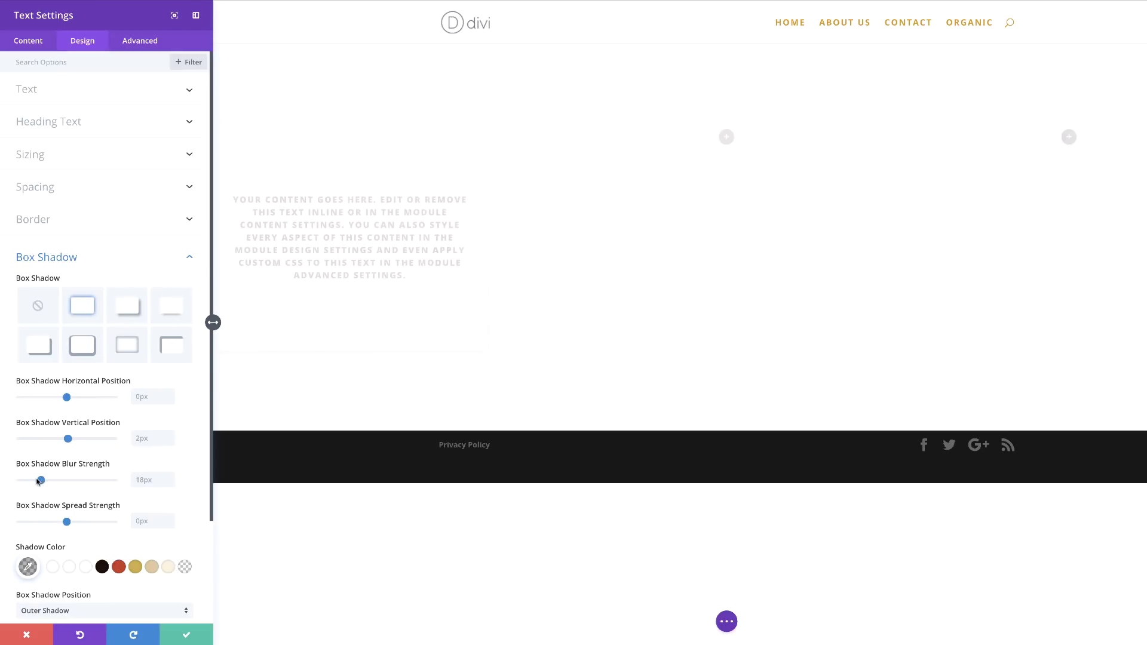
drag(38, 481, 7, 483)
drag(67, 522, 132, 521)
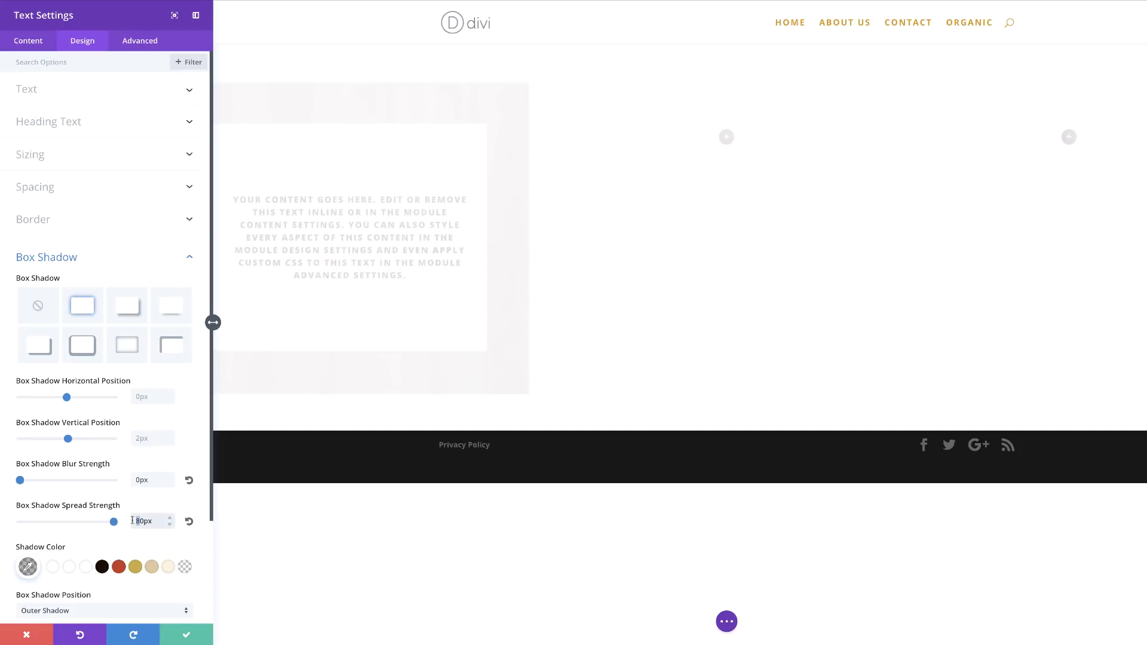
text(10)
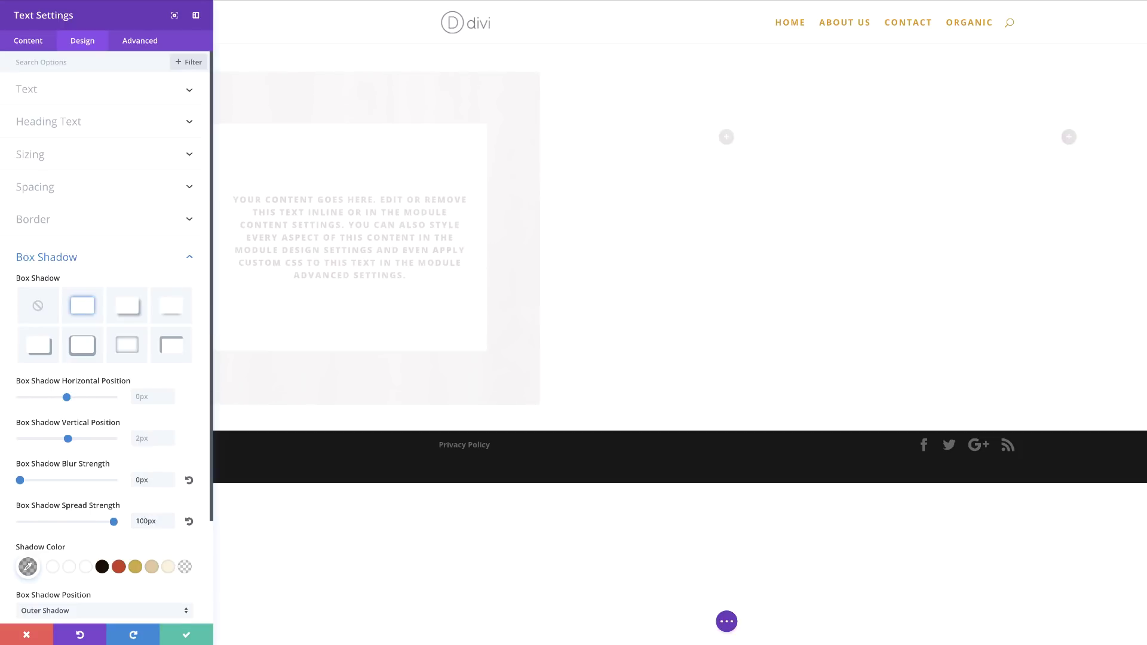
scroll(74, 541, down, 3)
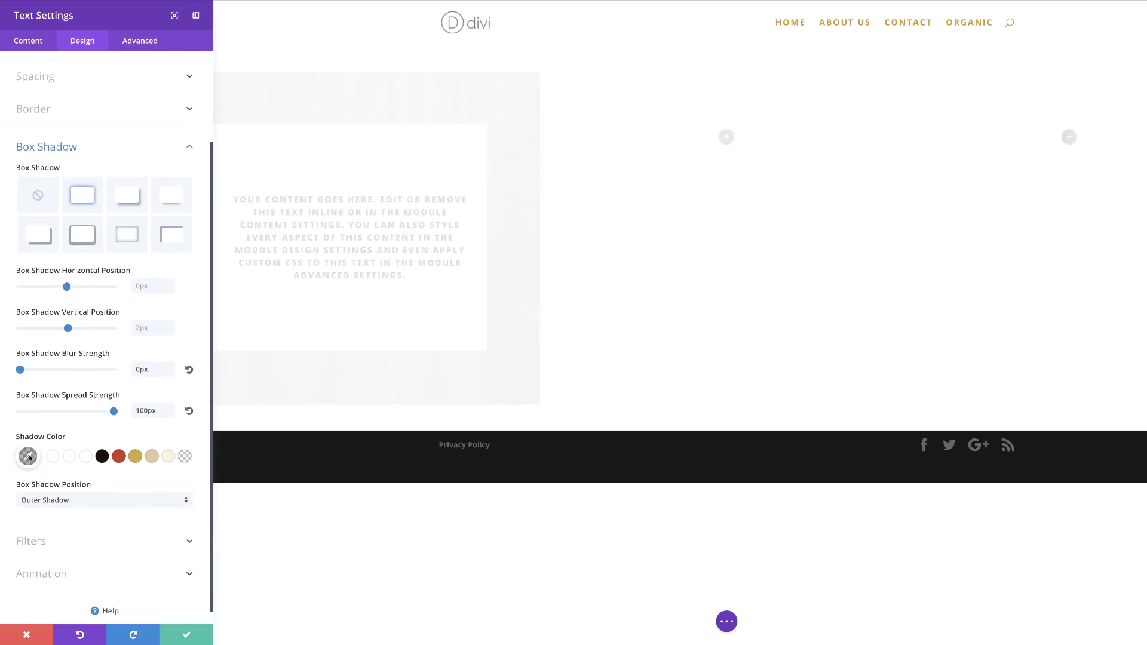
Step: Set the shadow colour to fully opaque #5400ff and save the module settings
click(28, 458)
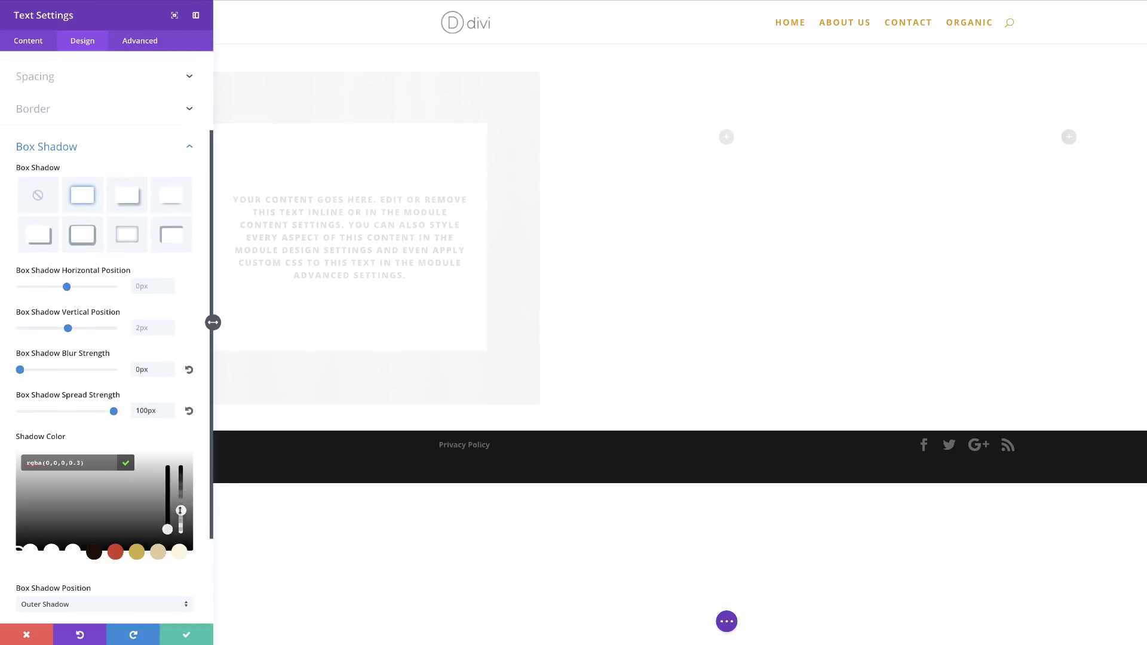
drag(181, 510, 181, 465)
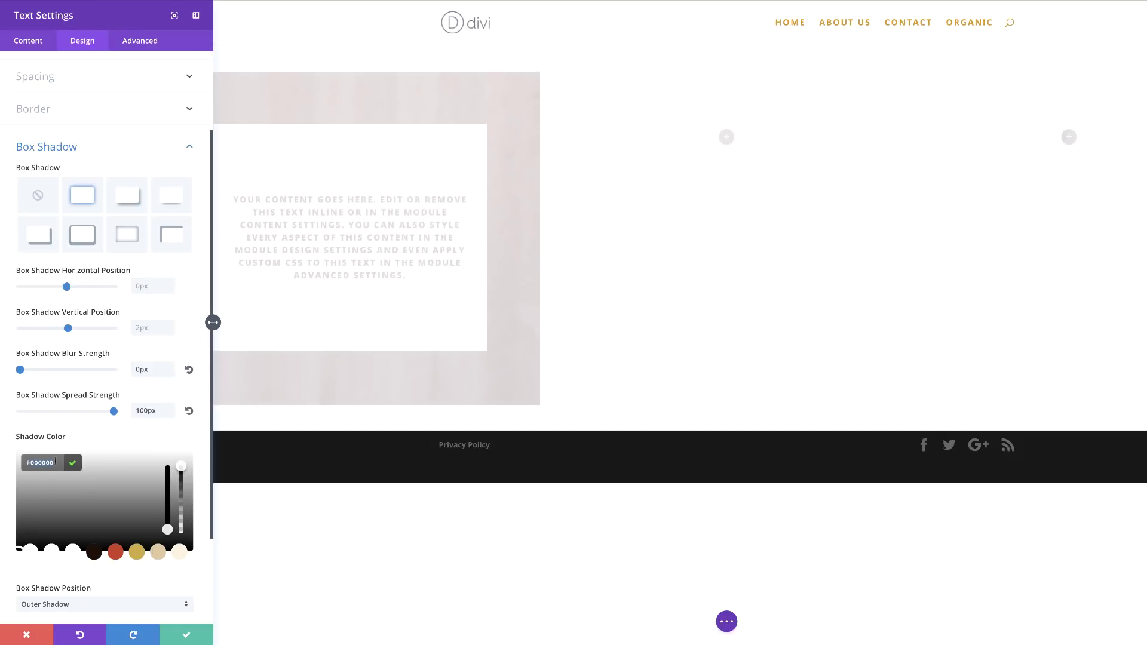
text(#5400ff)
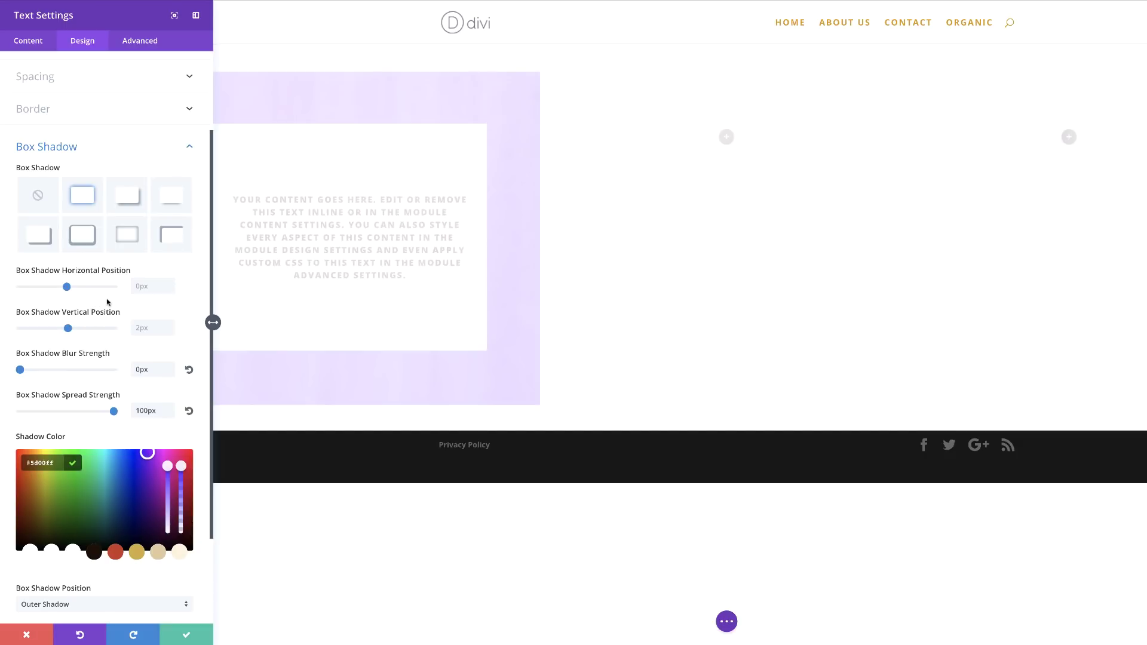
scroll(182, 447, down, 3)
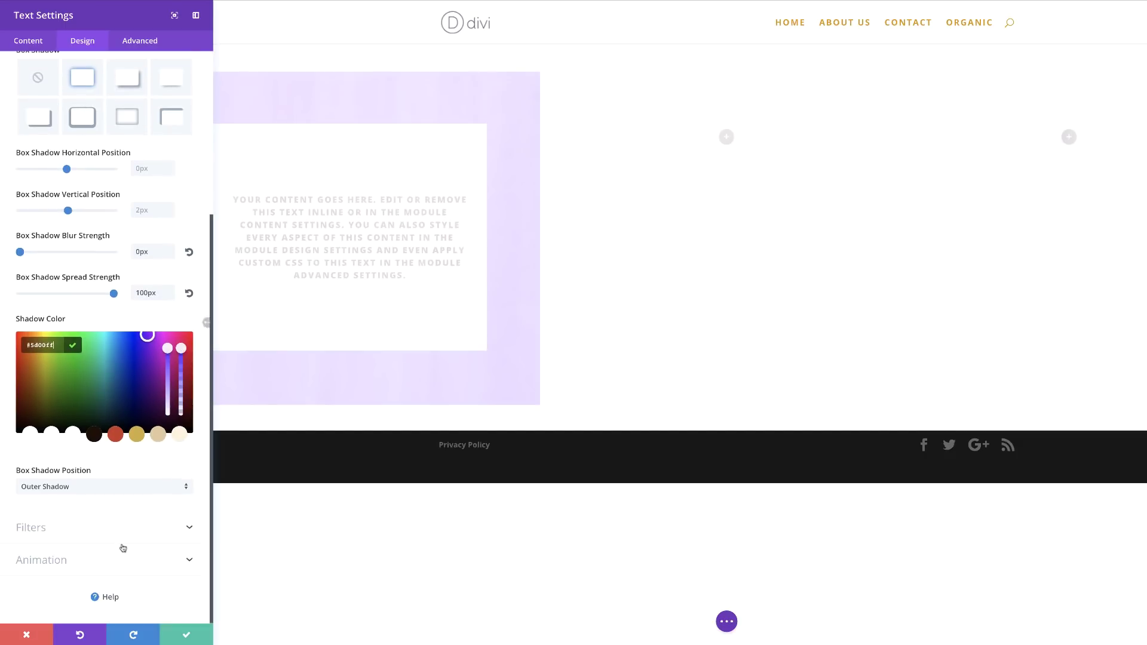
click(187, 636)
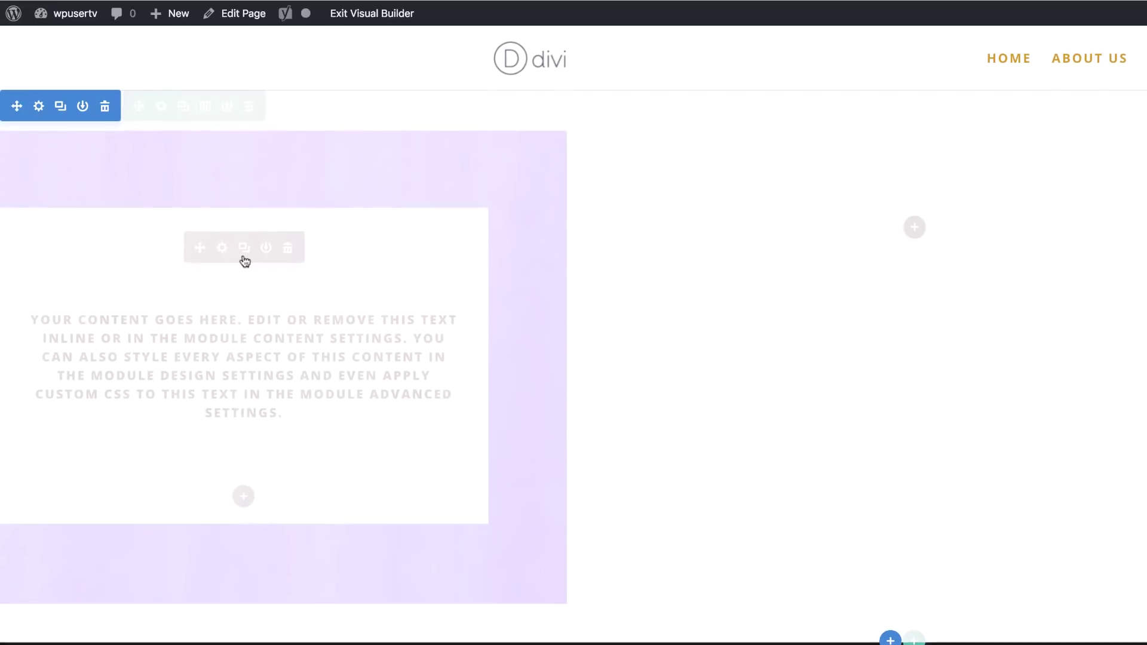
Step: Duplicate the text box twice and drag the copies into the middle and right columns
click(205, 200)
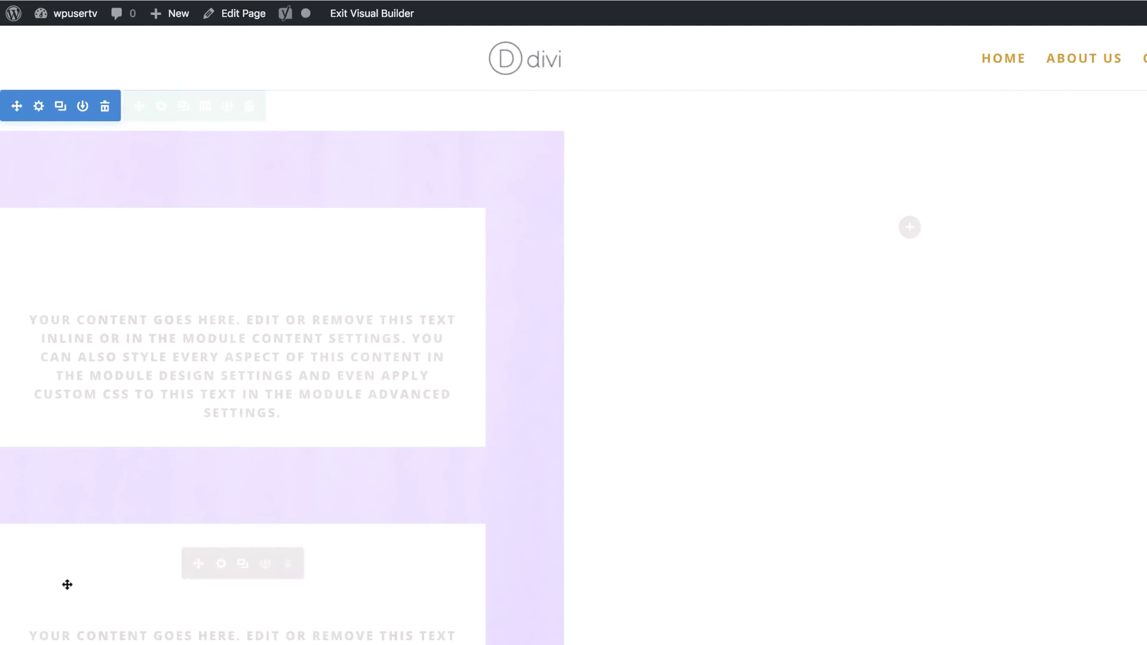
drag(67, 584, 845, 251)
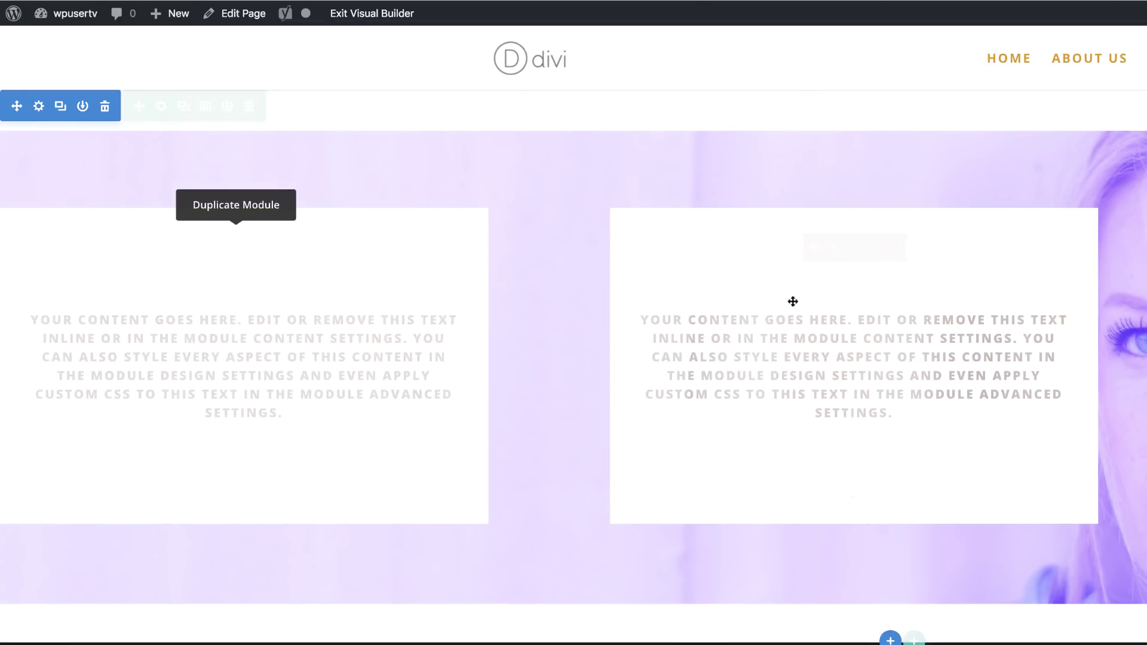
click(854, 248)
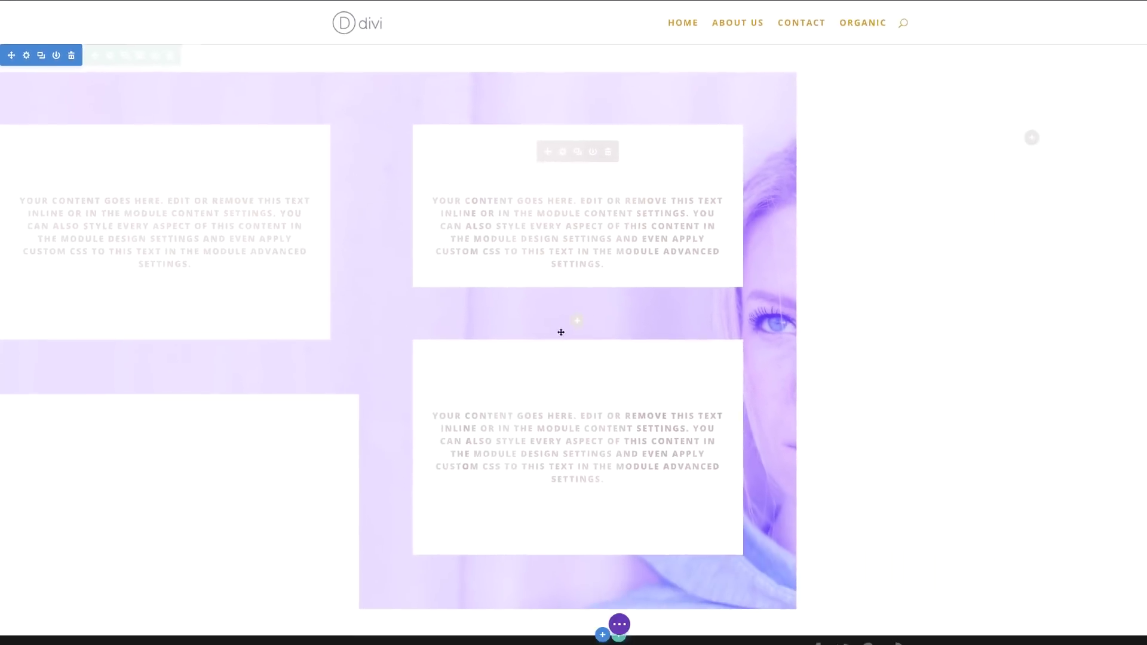
drag(561, 333, 971, 98)
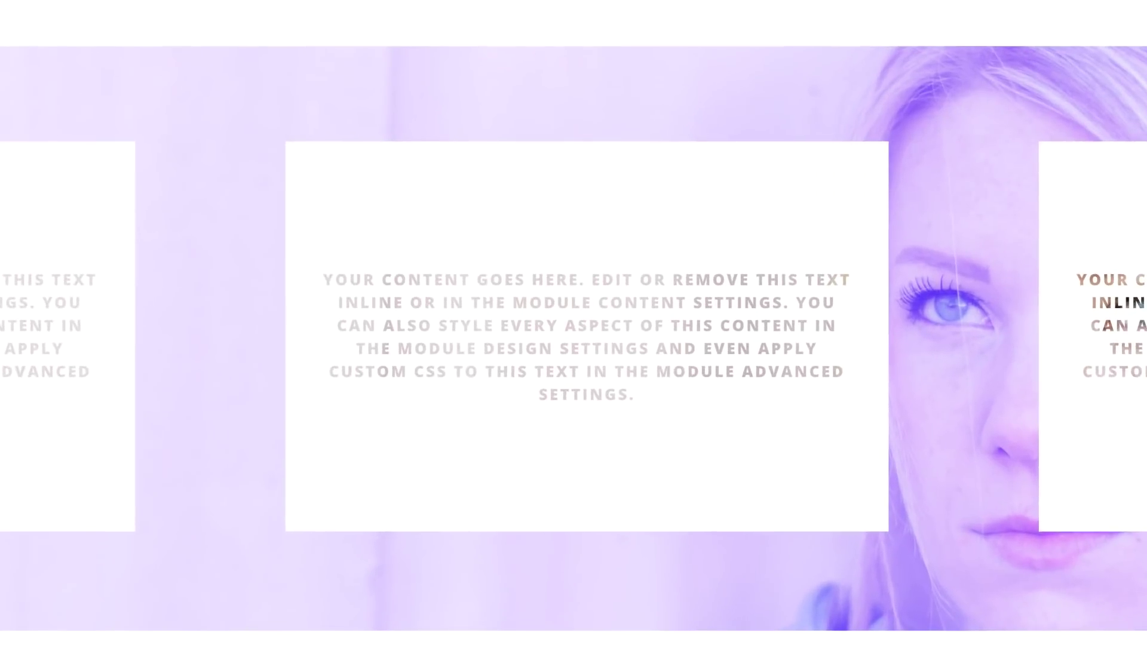
Step: Set the middle text box's Module Alignment to Center in Design > Sizing
mouse_move(582, 162)
click(558, 193)
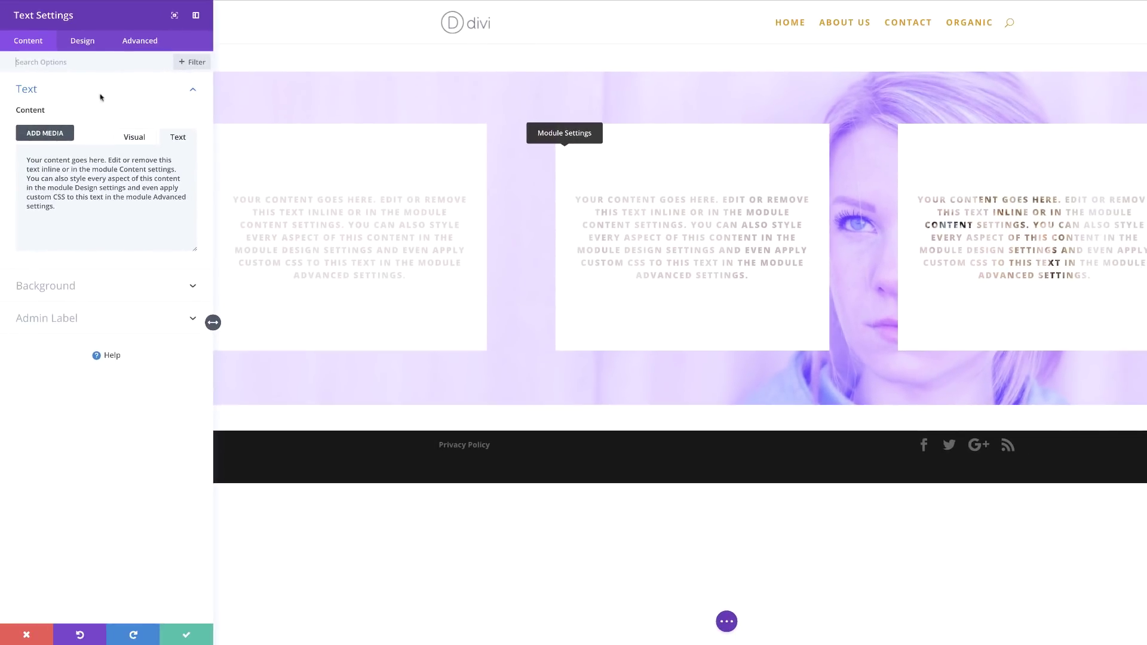
click(86, 43)
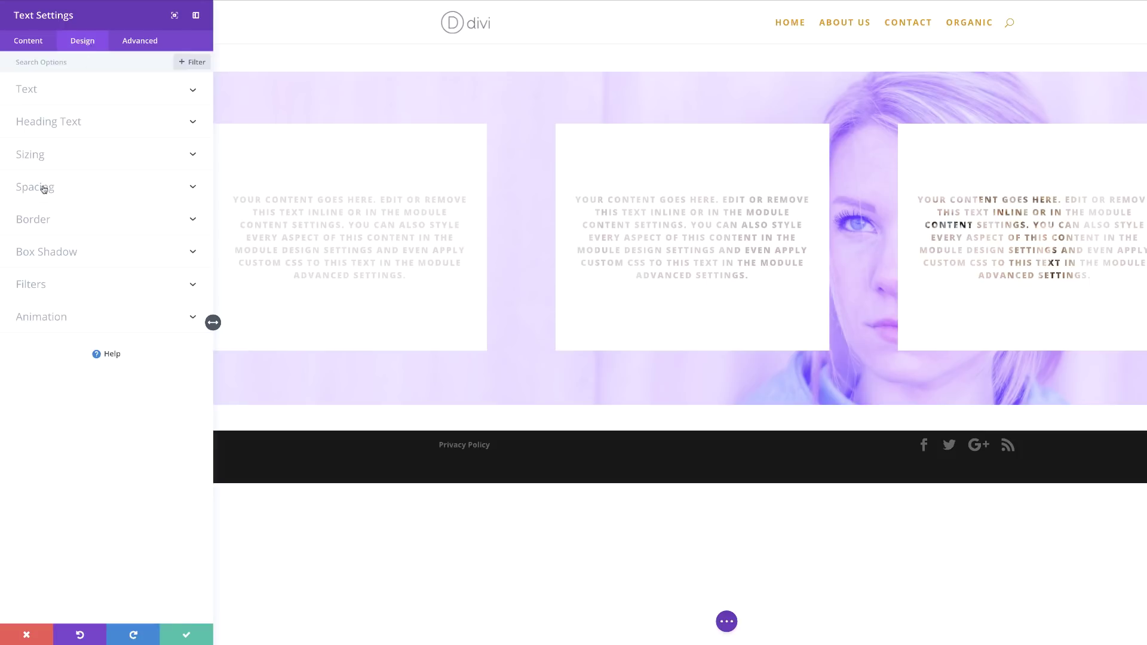
click(47, 161)
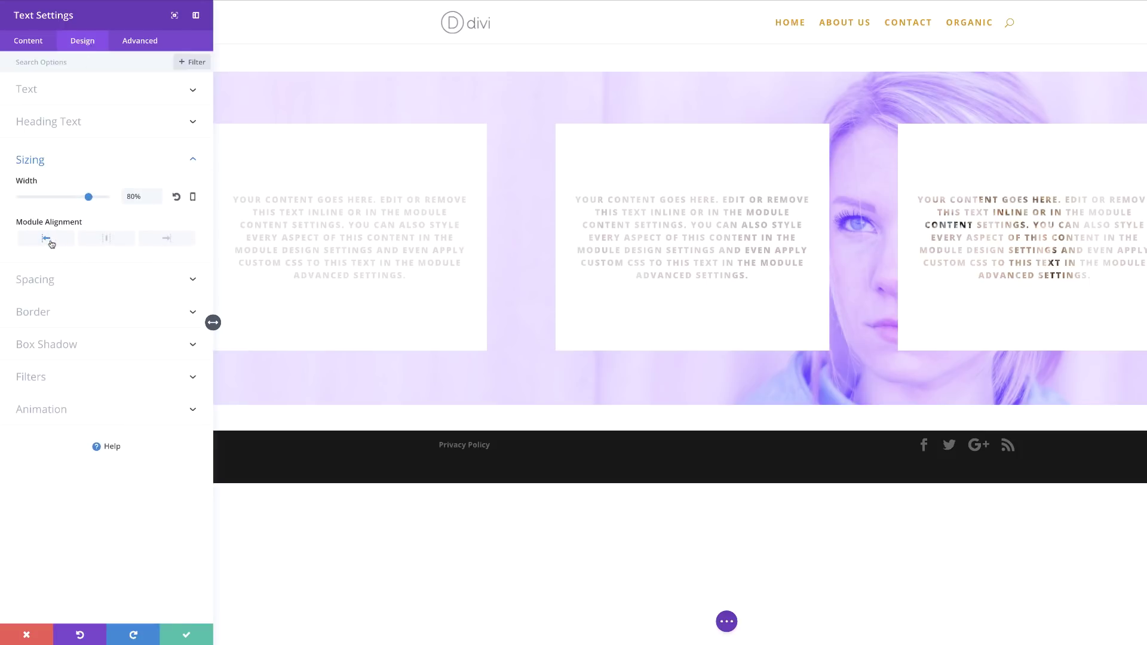
click(107, 239)
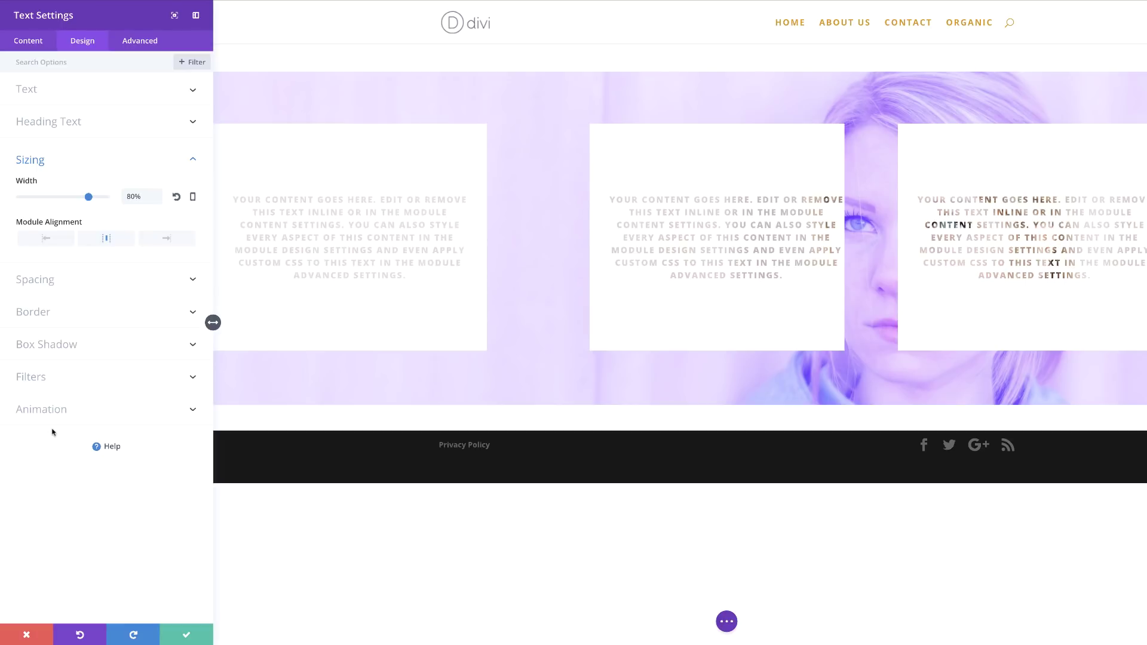
click(49, 282)
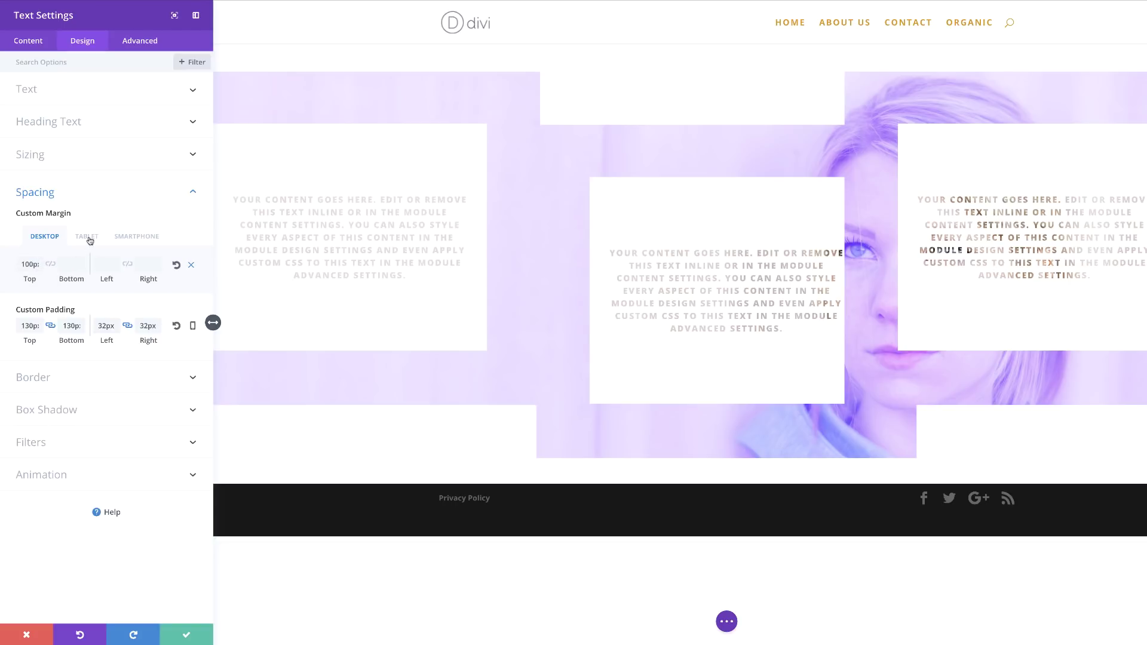
Step: Give the middle text box a 200px top margin on tablet, keeping 100px on desktop
click(86, 237)
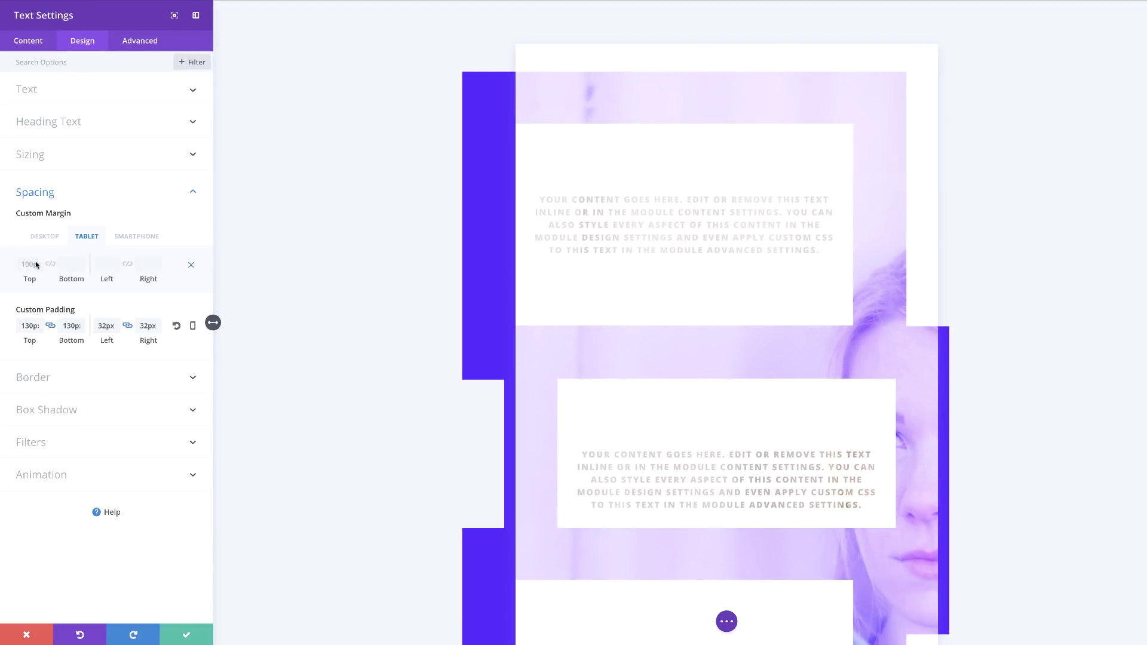
click(28, 262)
key(Return)
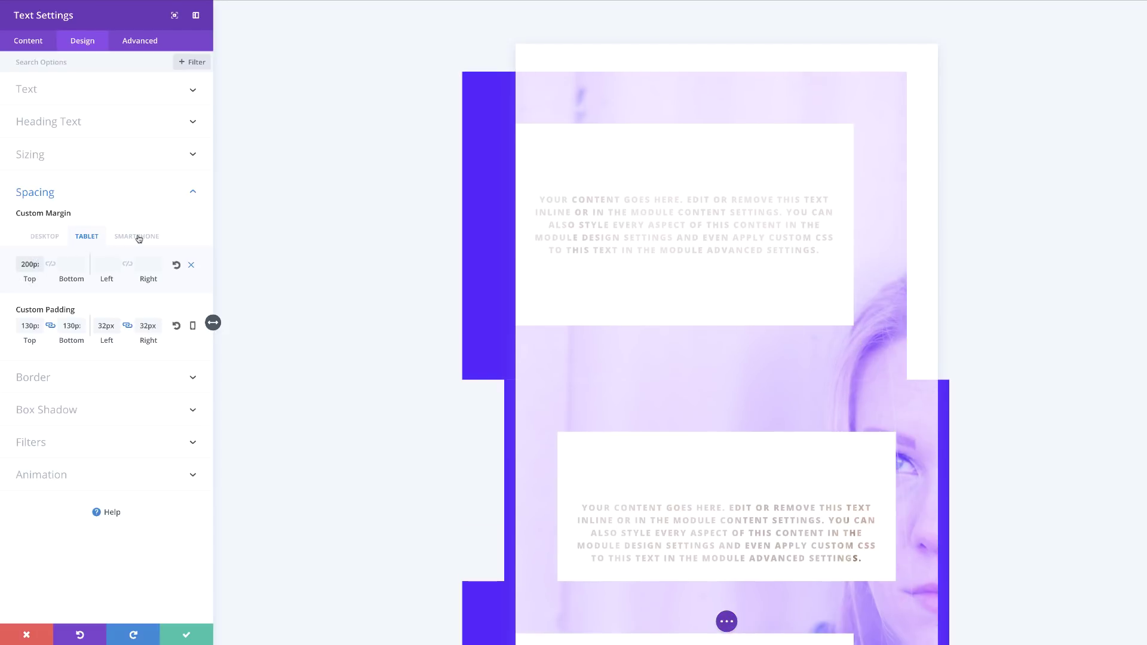
click(137, 237)
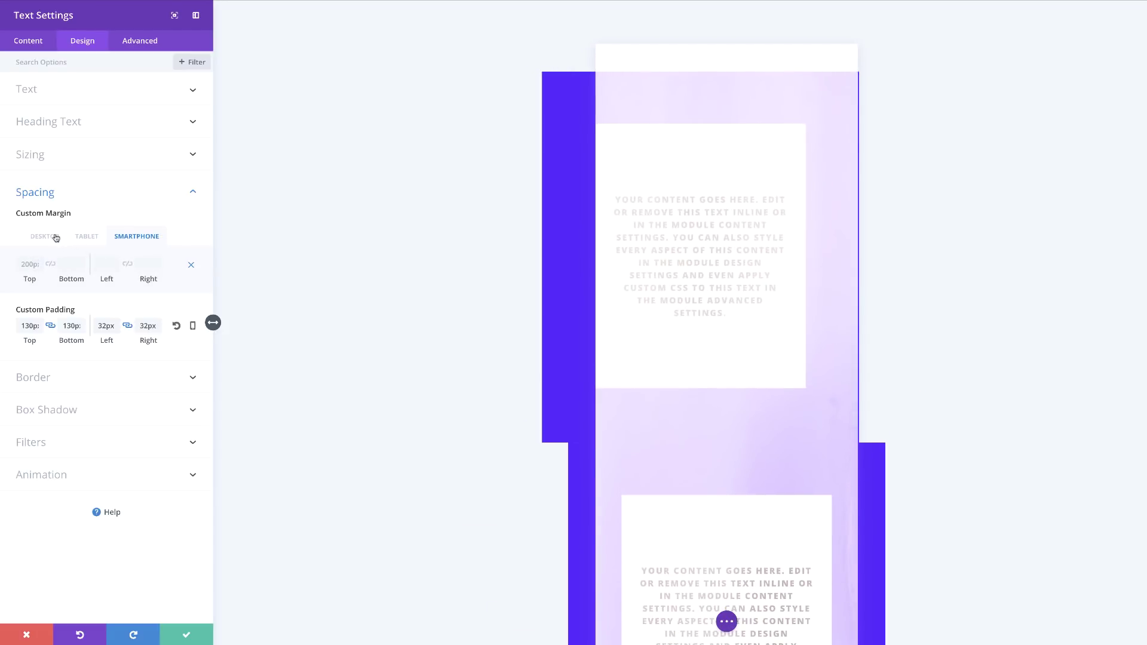
click(50, 238)
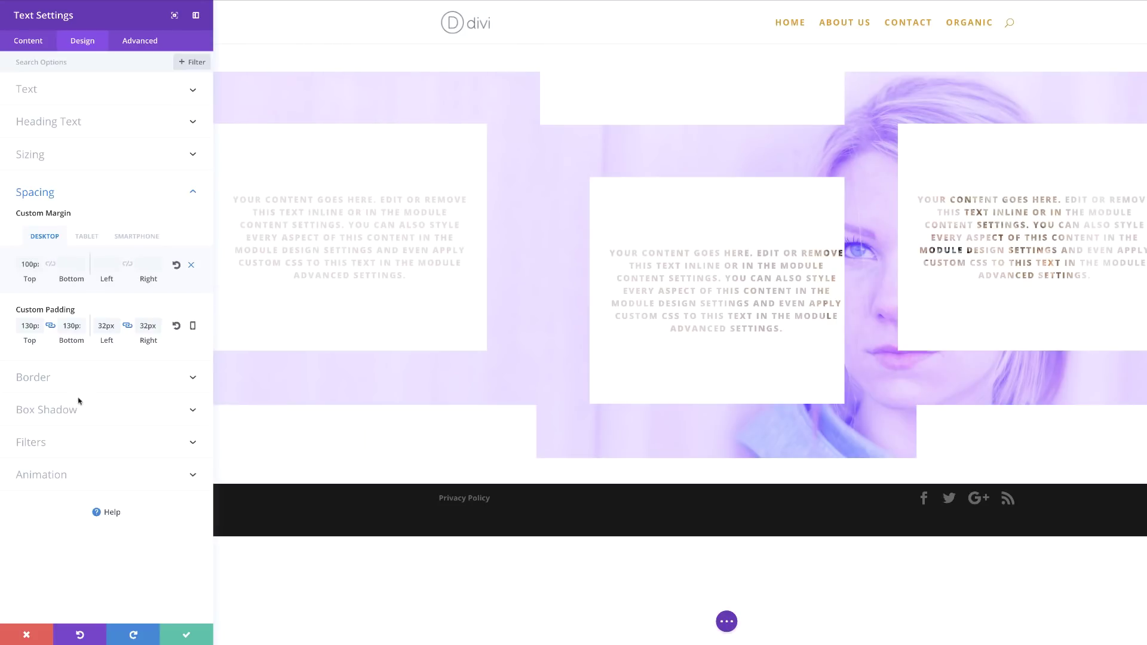
Step: Change the middle box's shadow colour to teal #00d3b3 and save its settings
click(48, 411)
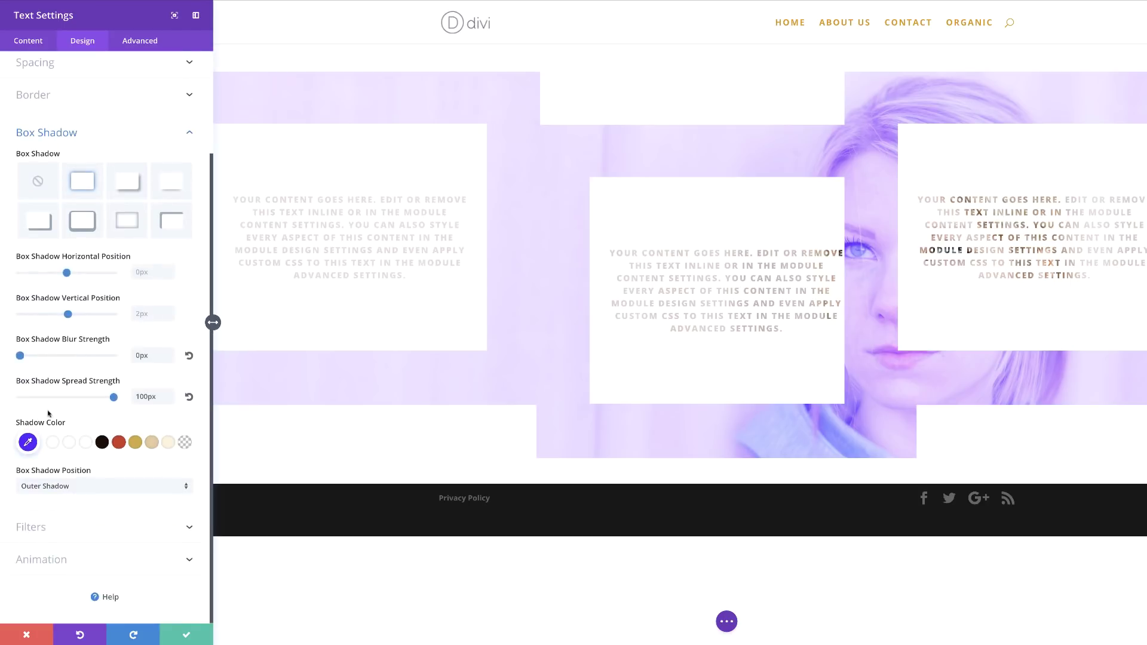
click(28, 442)
click(31, 449)
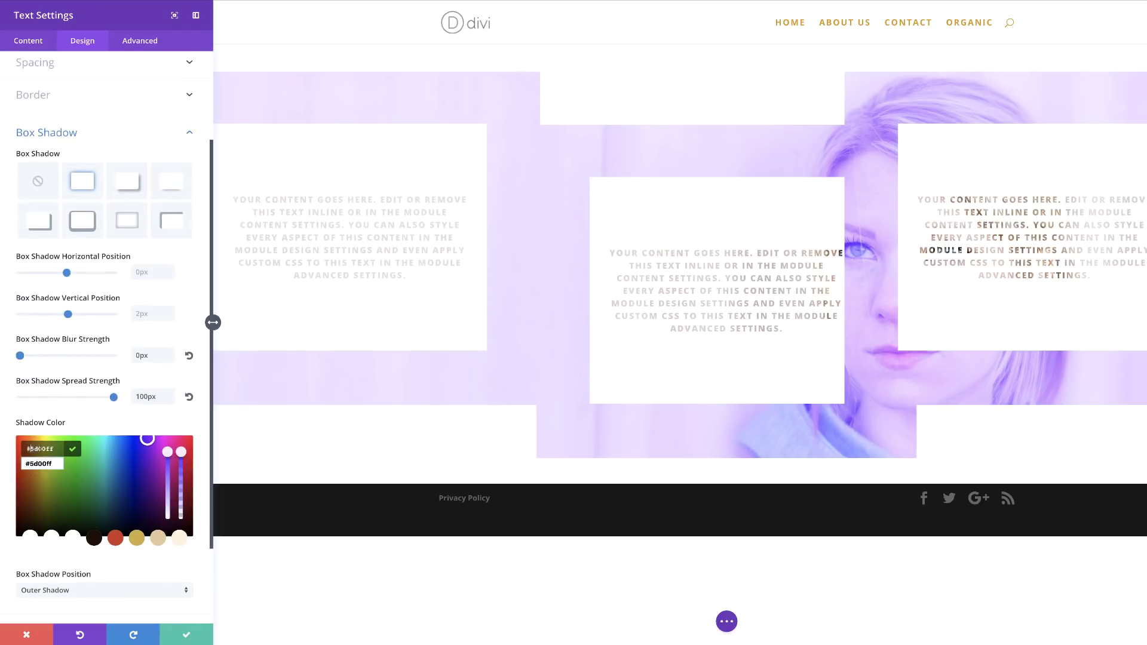
key(ctrl+a)
text(#00d3b3)
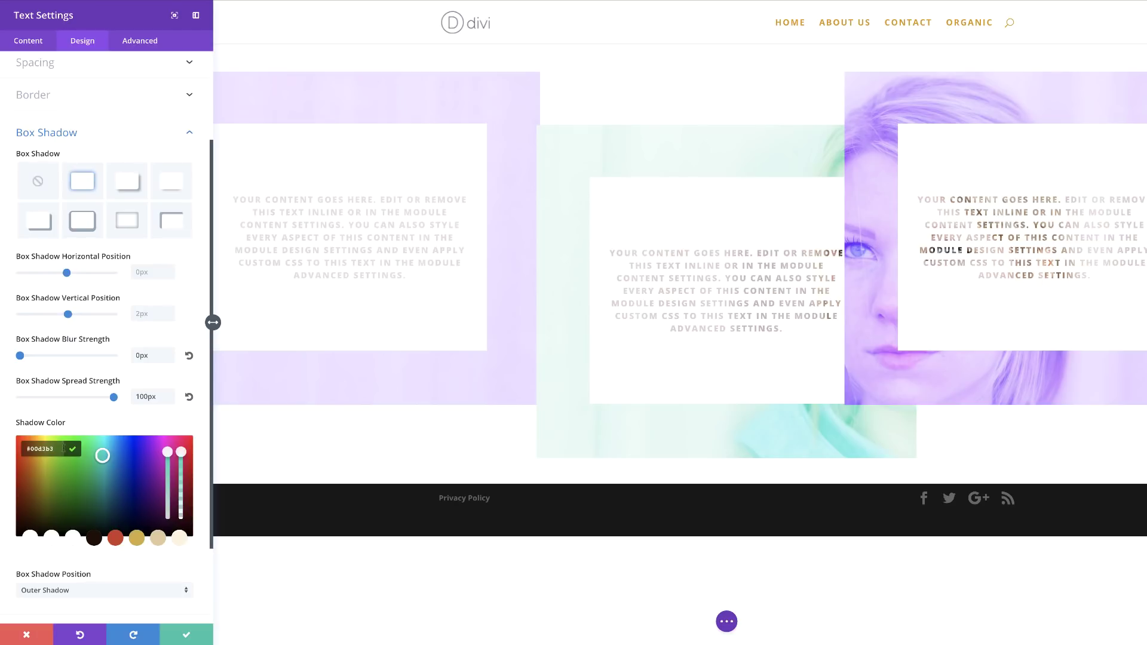
click(178, 635)
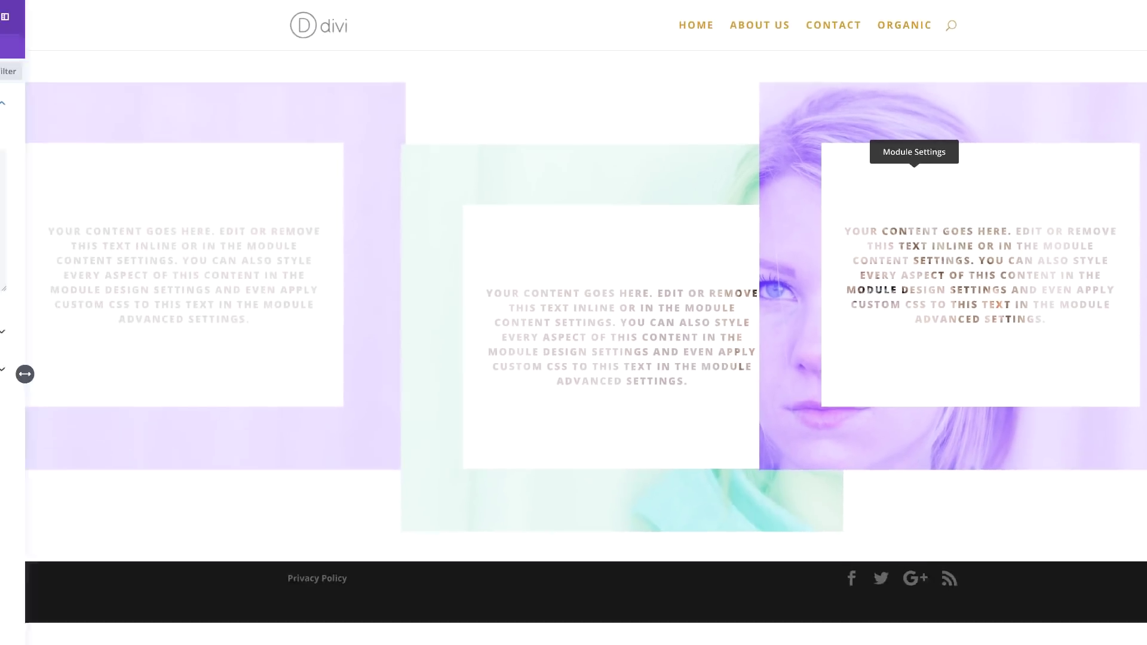
Step: Right-align the right text box and give it a 200px top margin
click(692, 256)
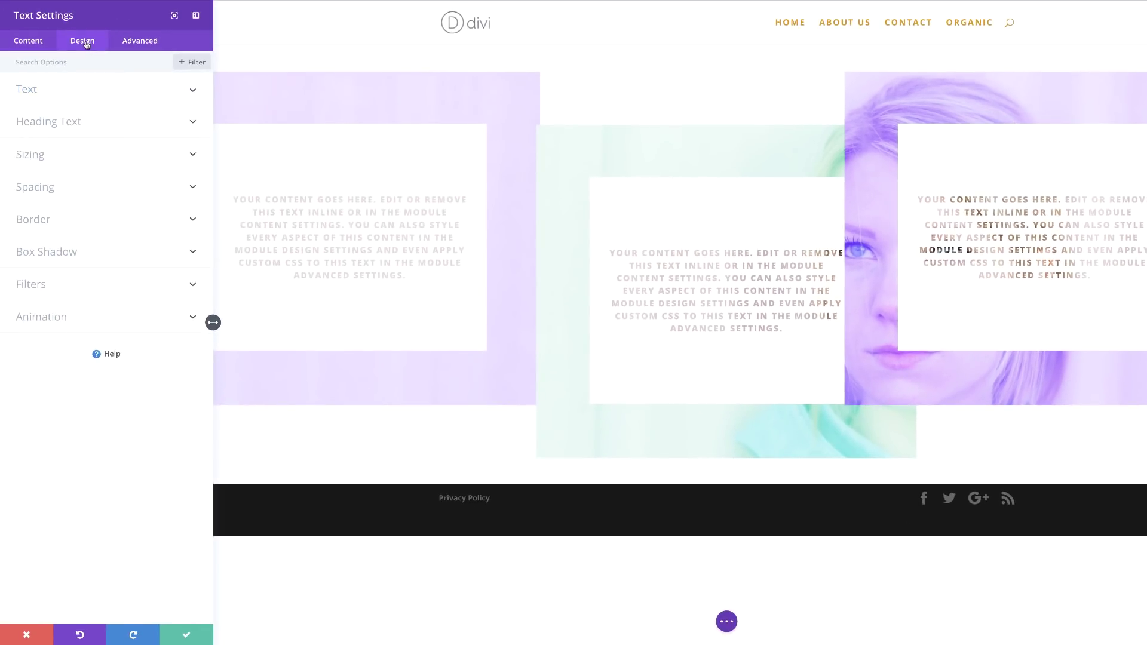
click(42, 161)
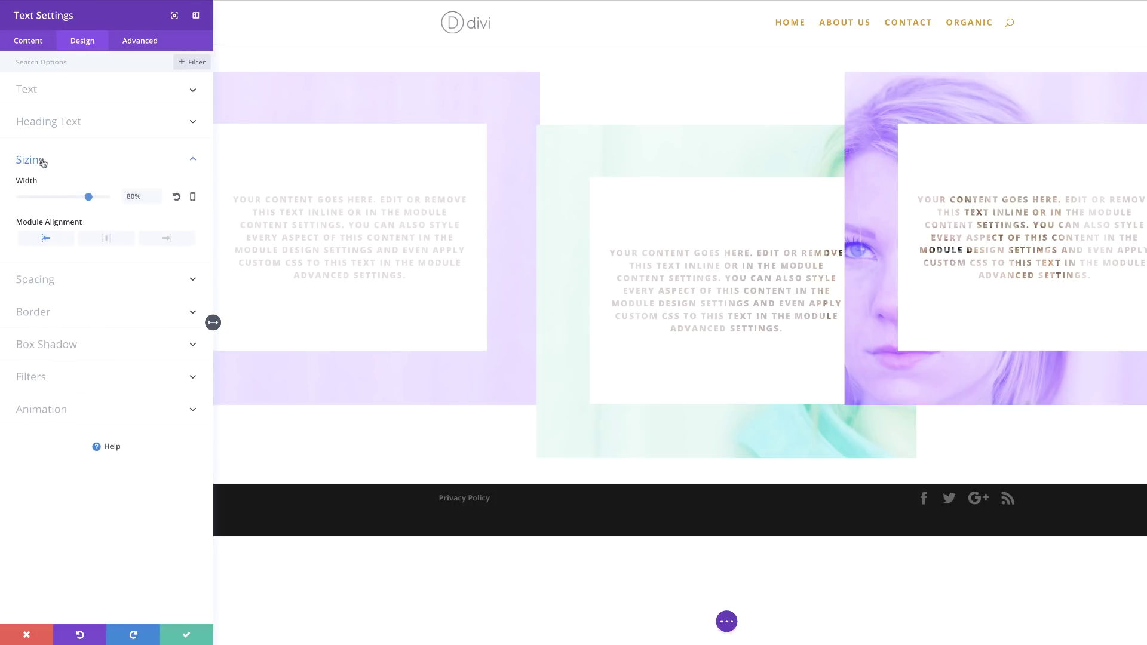
click(168, 239)
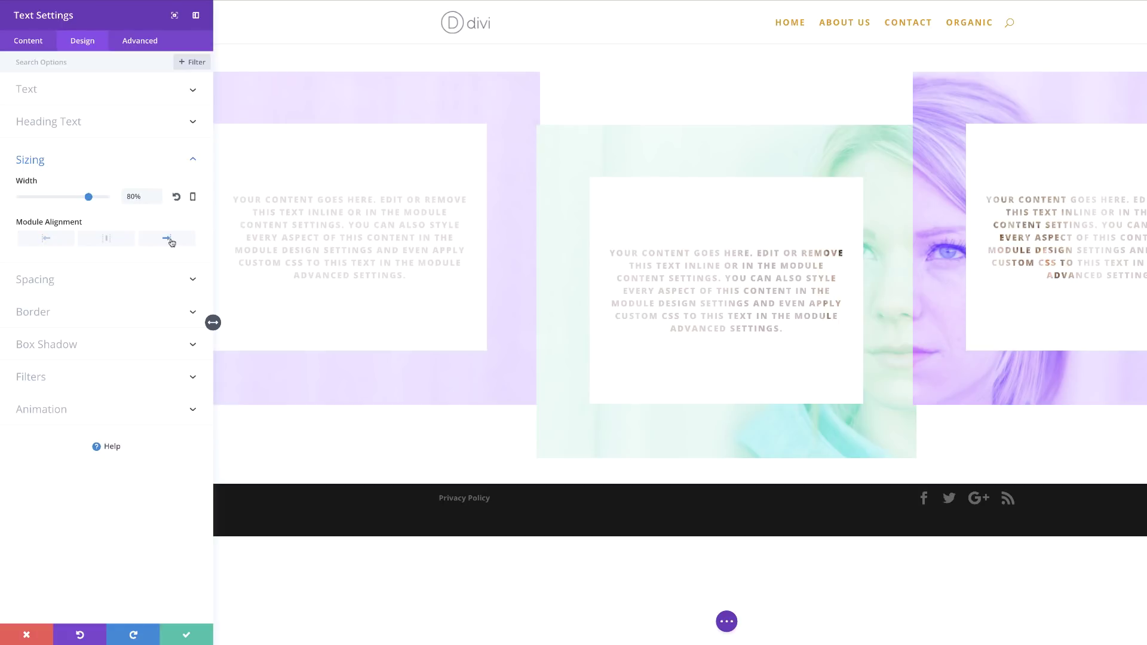
click(44, 280)
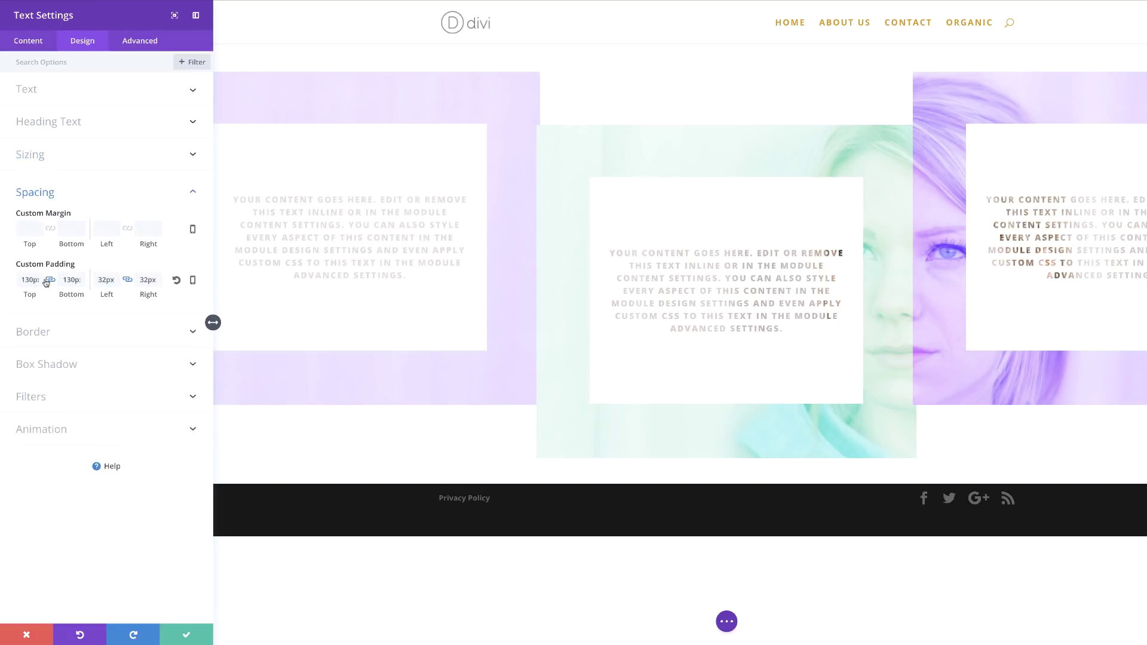
click(22, 228)
text(200px)
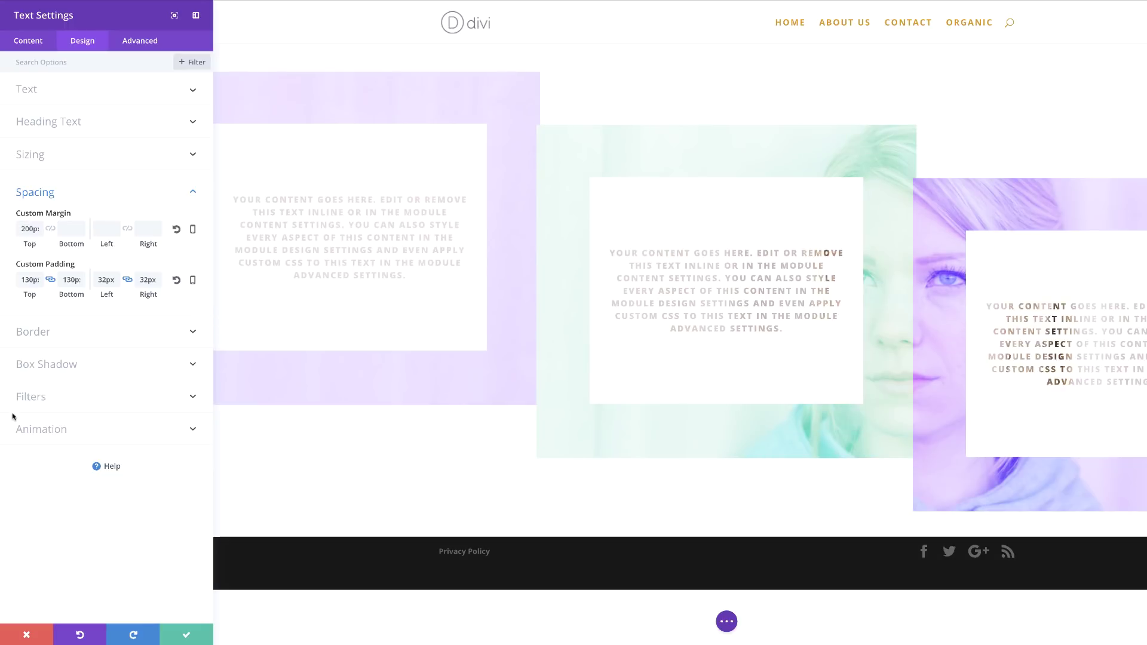
Step: Change the right box's shadow colour to red #af0020 and save
click(70, 367)
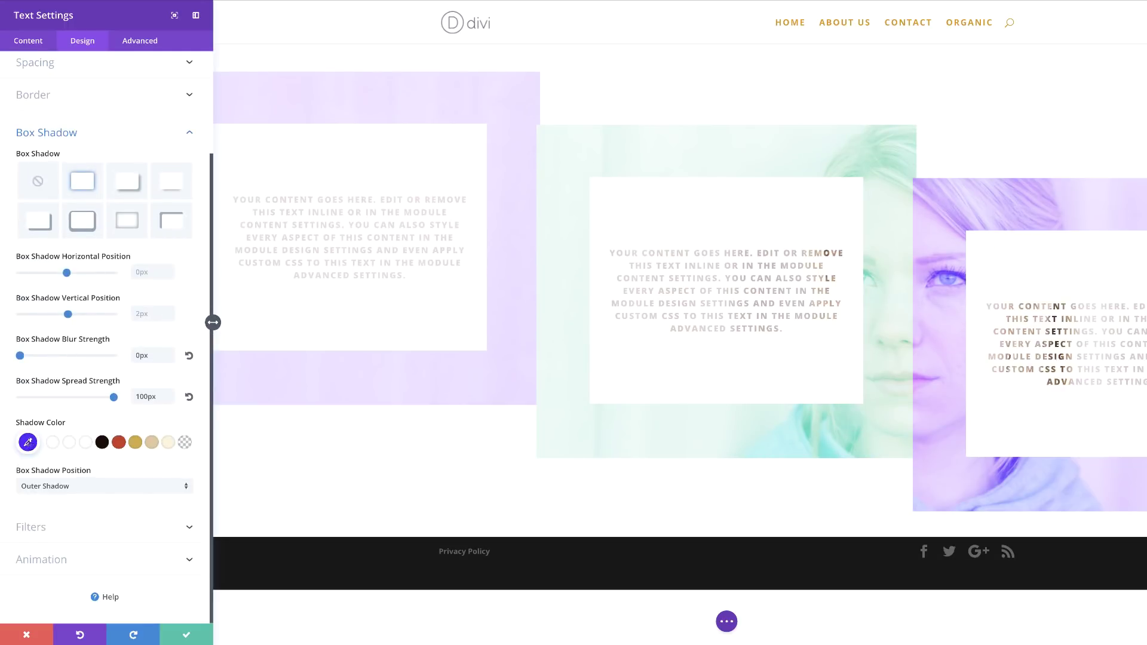
click(27, 442)
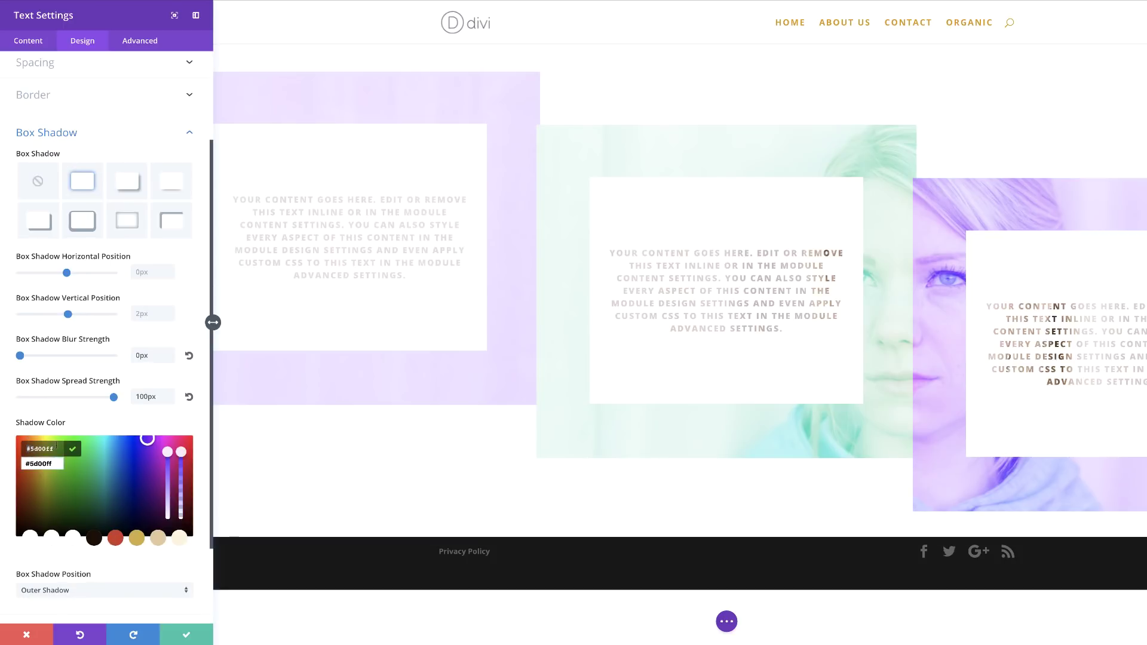
text(af00205d)
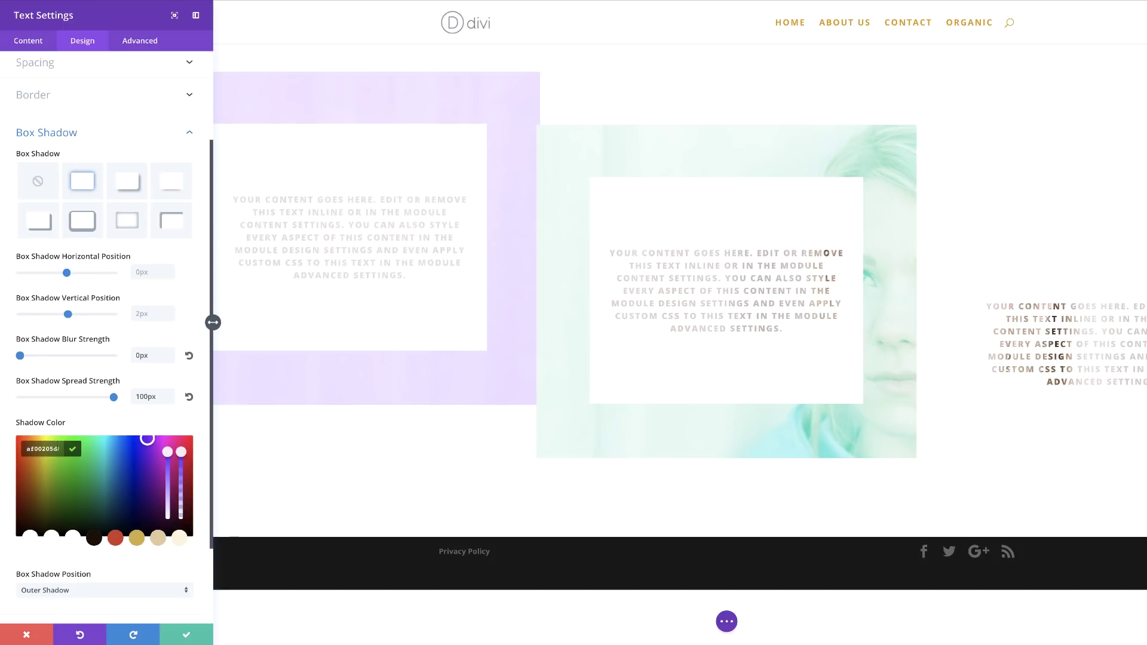
key(Delete)
key(Delete)
key(Delete)
key(Delete)
key(Delete)
key(Delete)
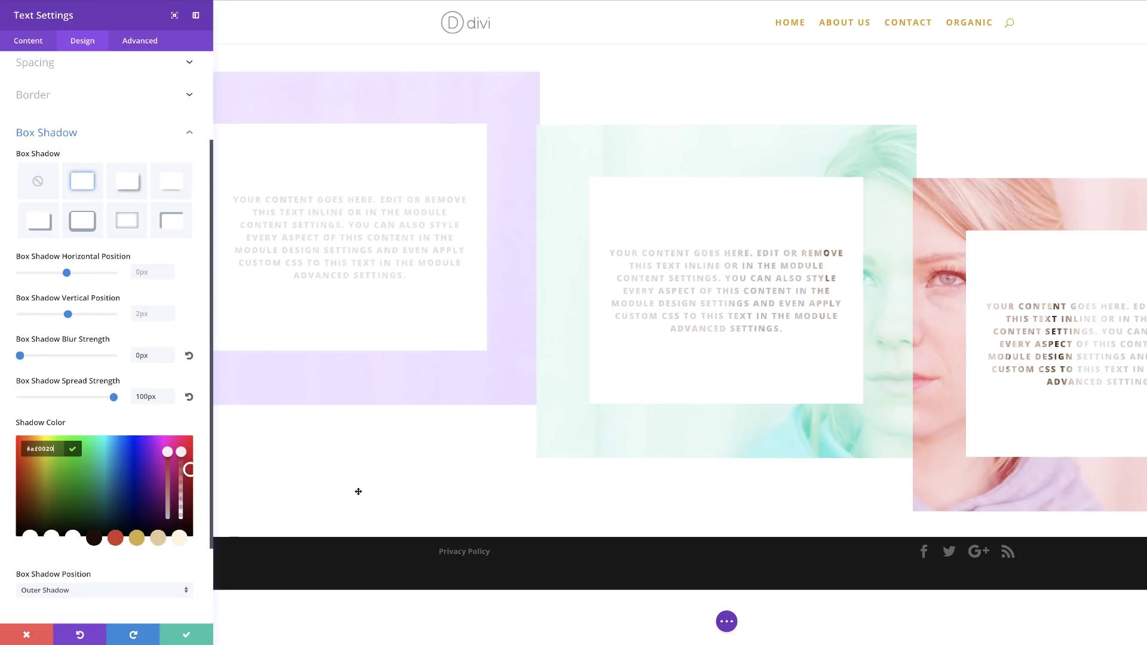
click(184, 636)
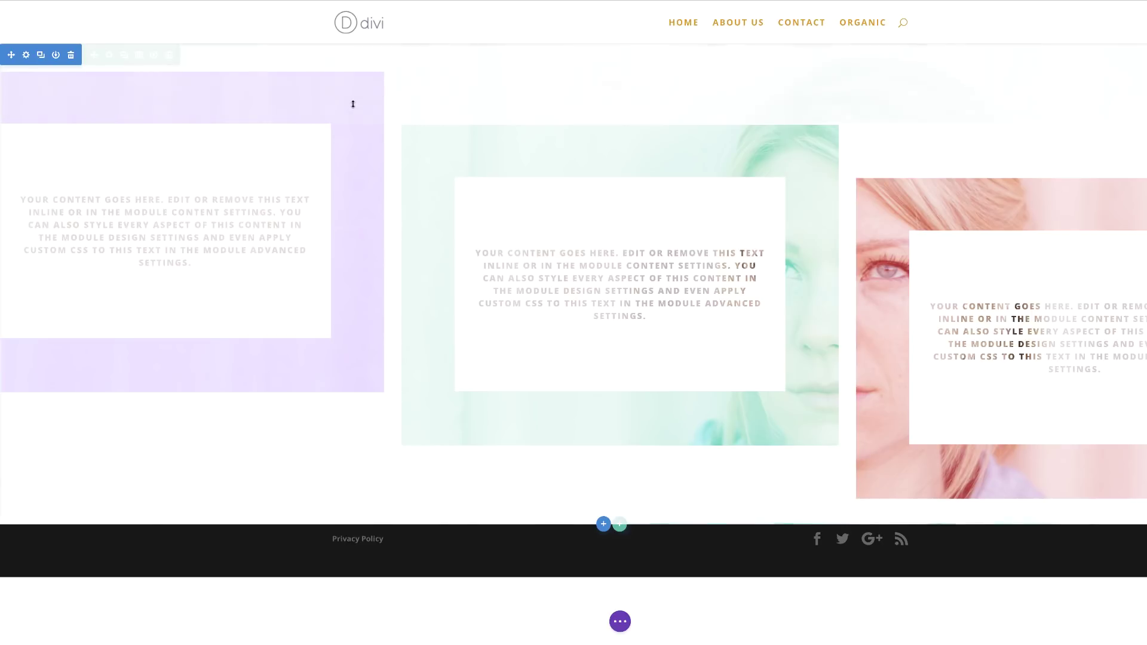
Step: Duplicate the section and swap the copy's background for the windswept-hair woman photo
click(42, 56)
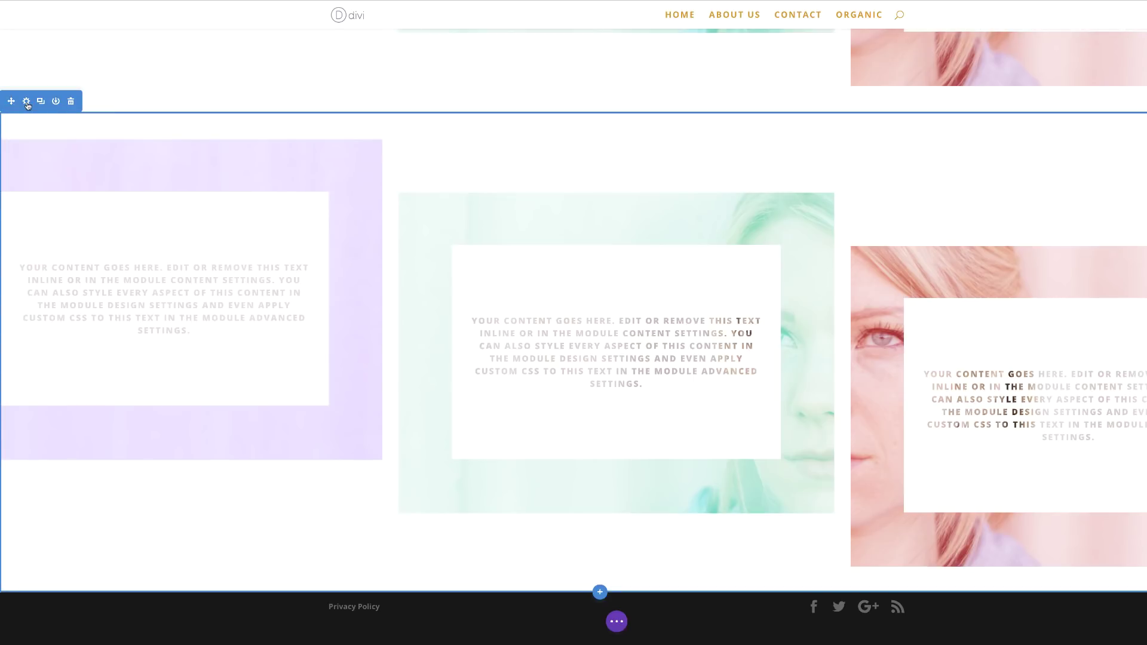
click(26, 102)
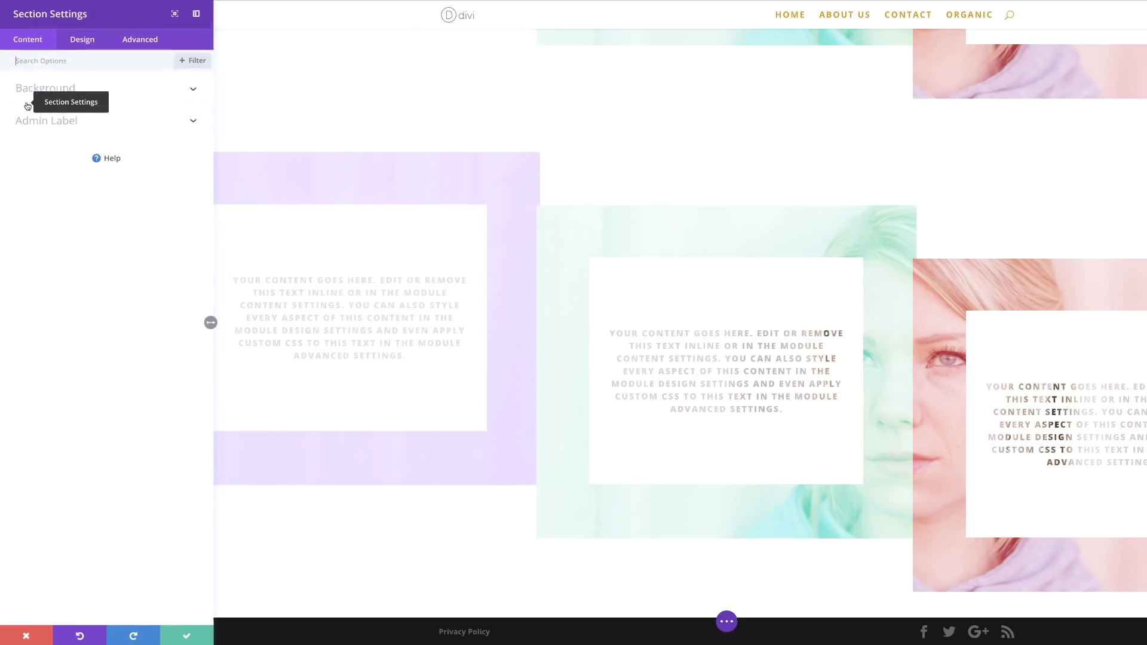
click(70, 90)
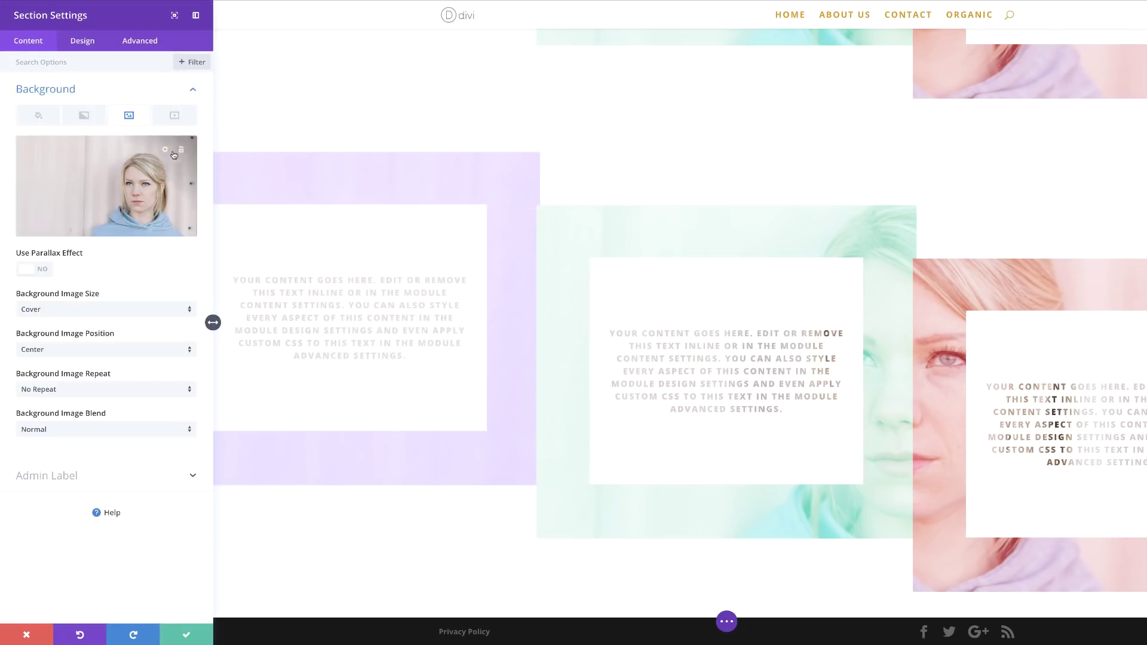
click(182, 155)
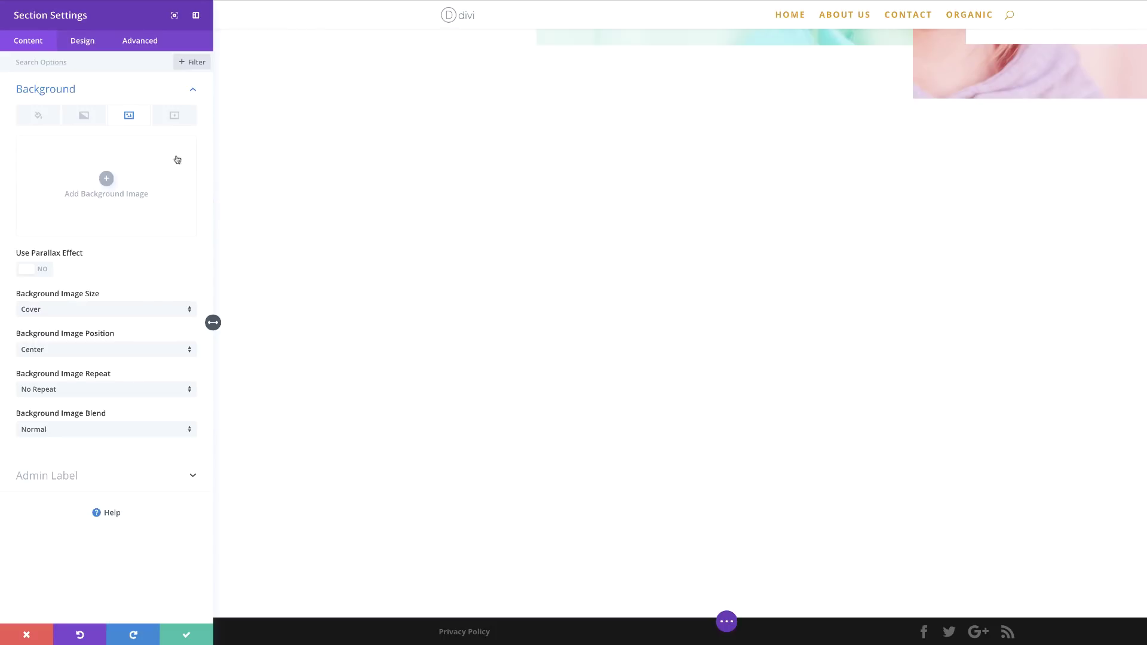
click(107, 177)
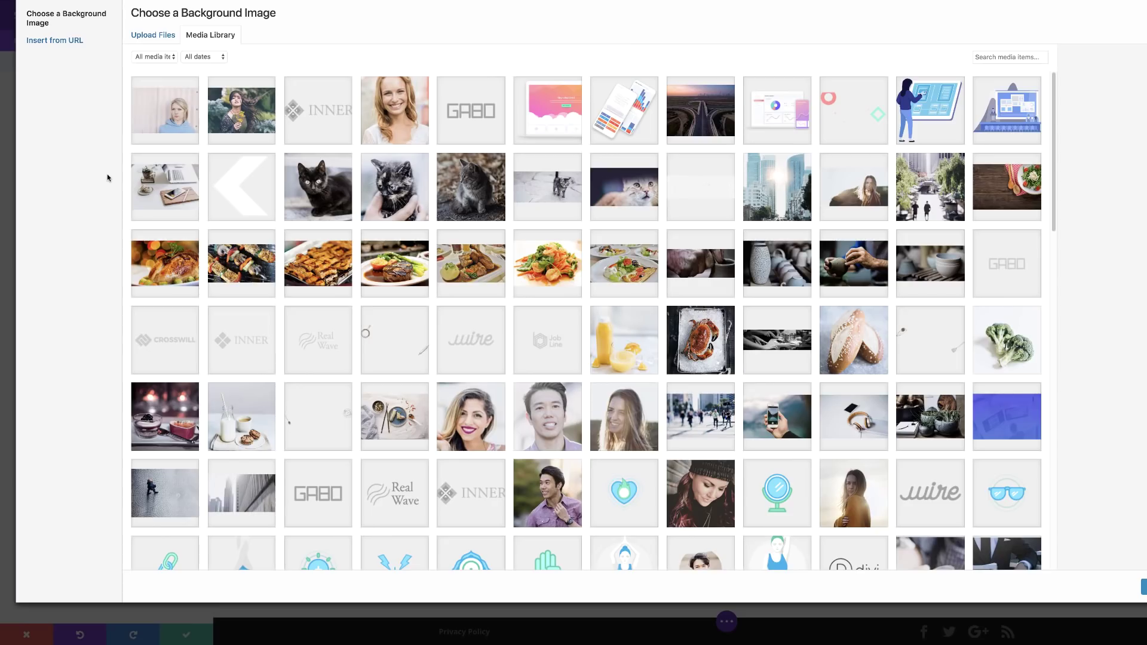
click(247, 128)
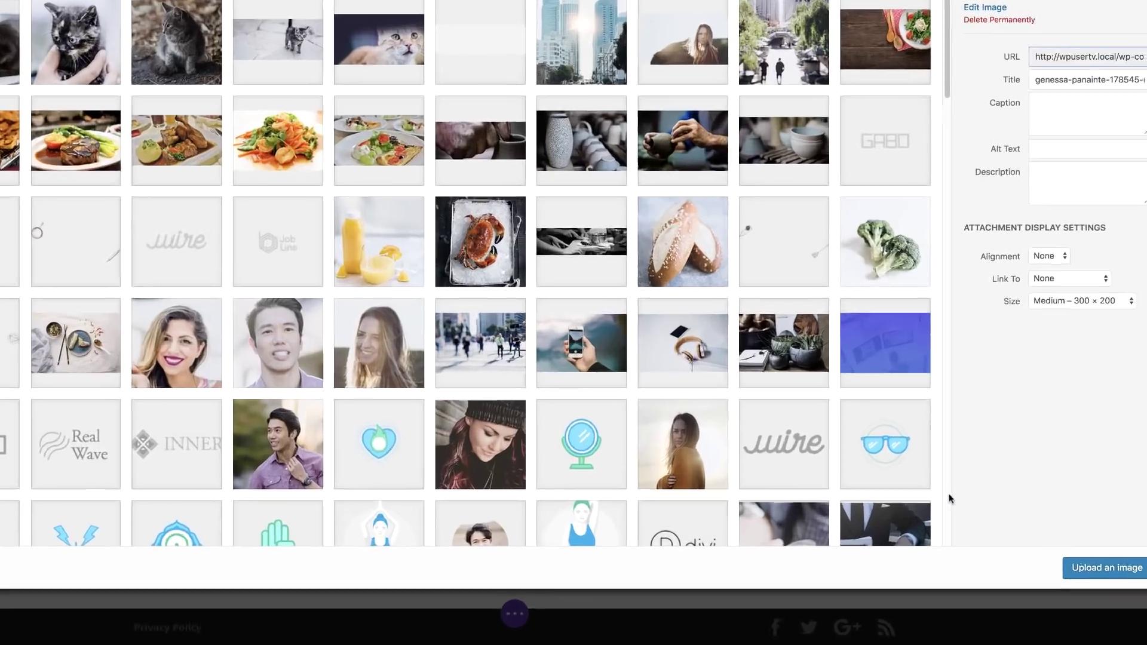
click(1083, 567)
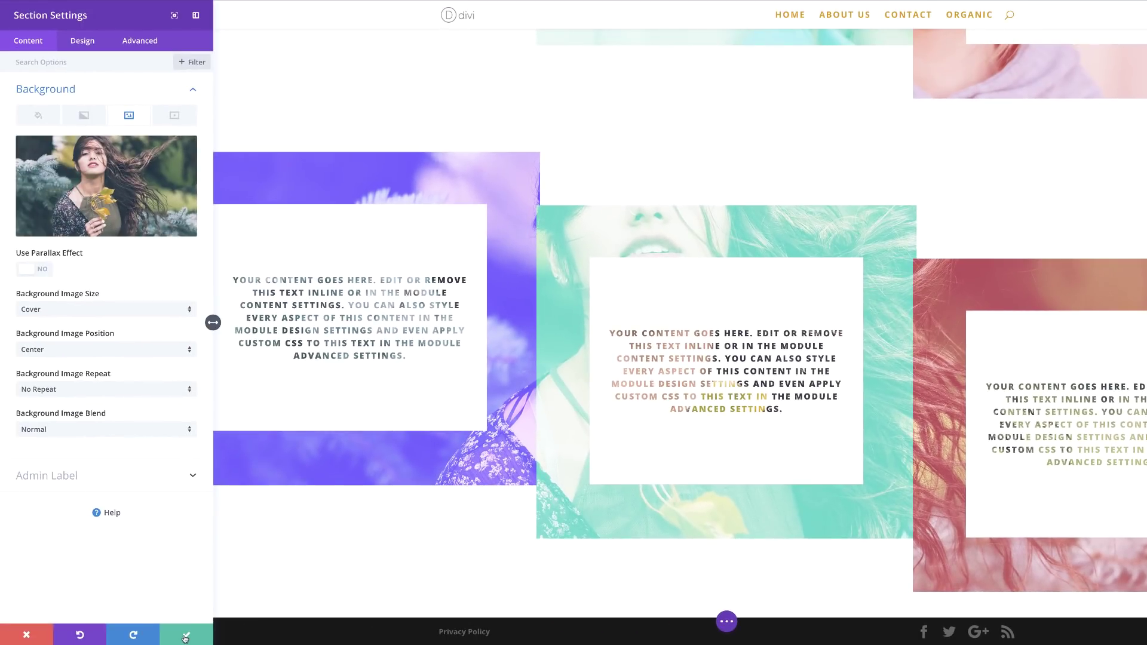
click(185, 638)
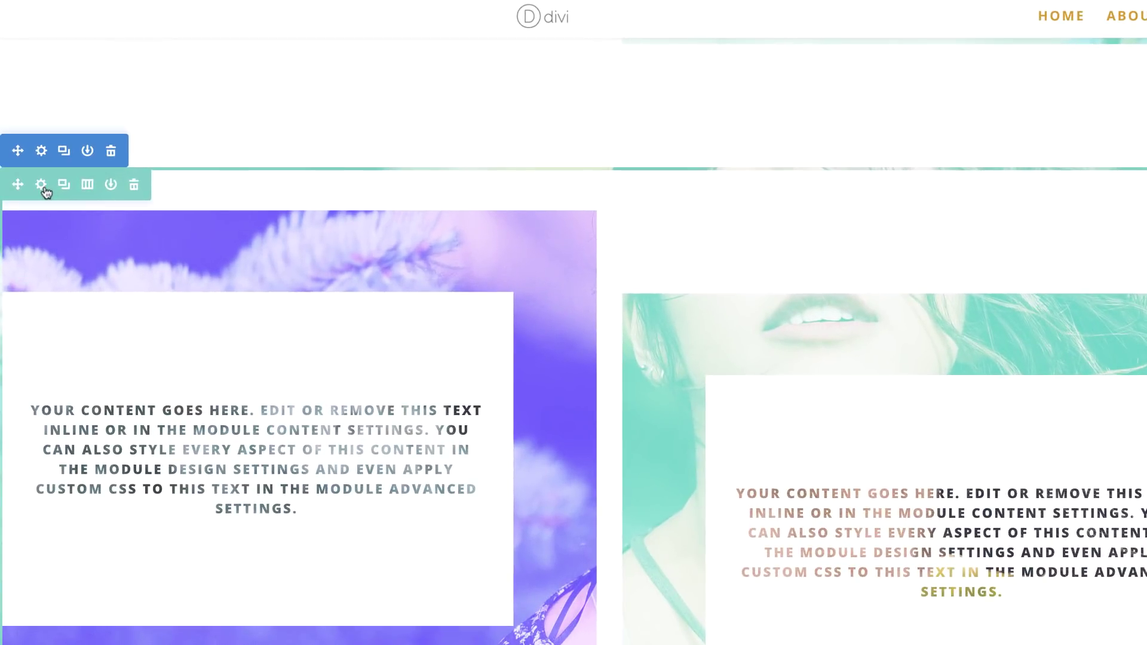
Step: Set the copied section's row filter blend mode to Hard Light
click(40, 185)
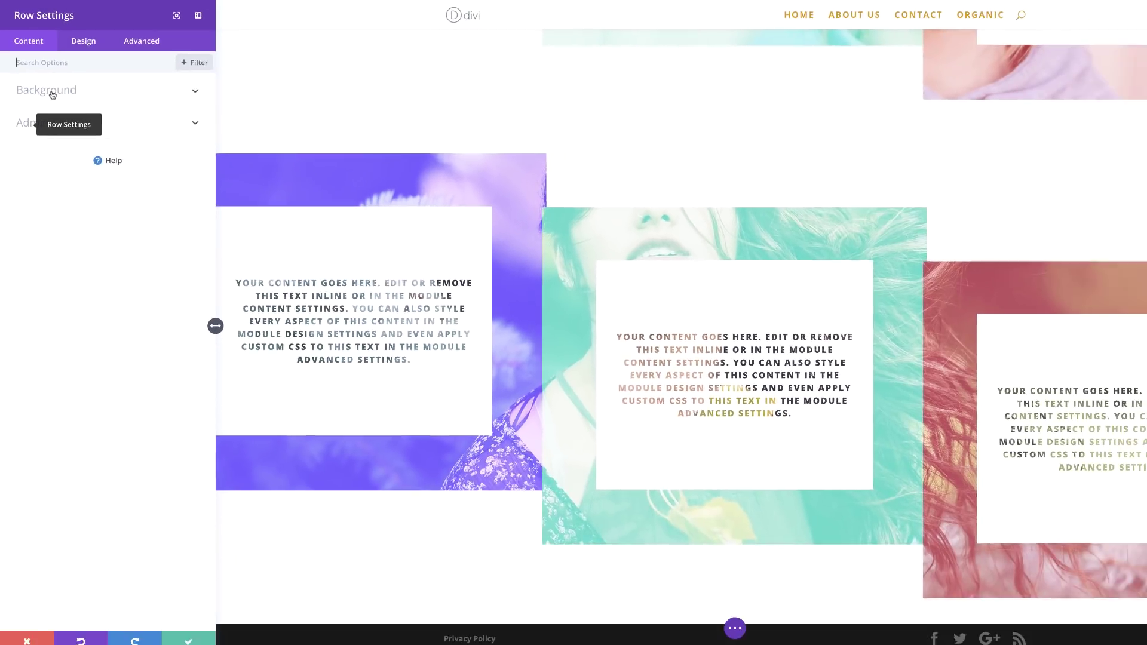
click(129, 41)
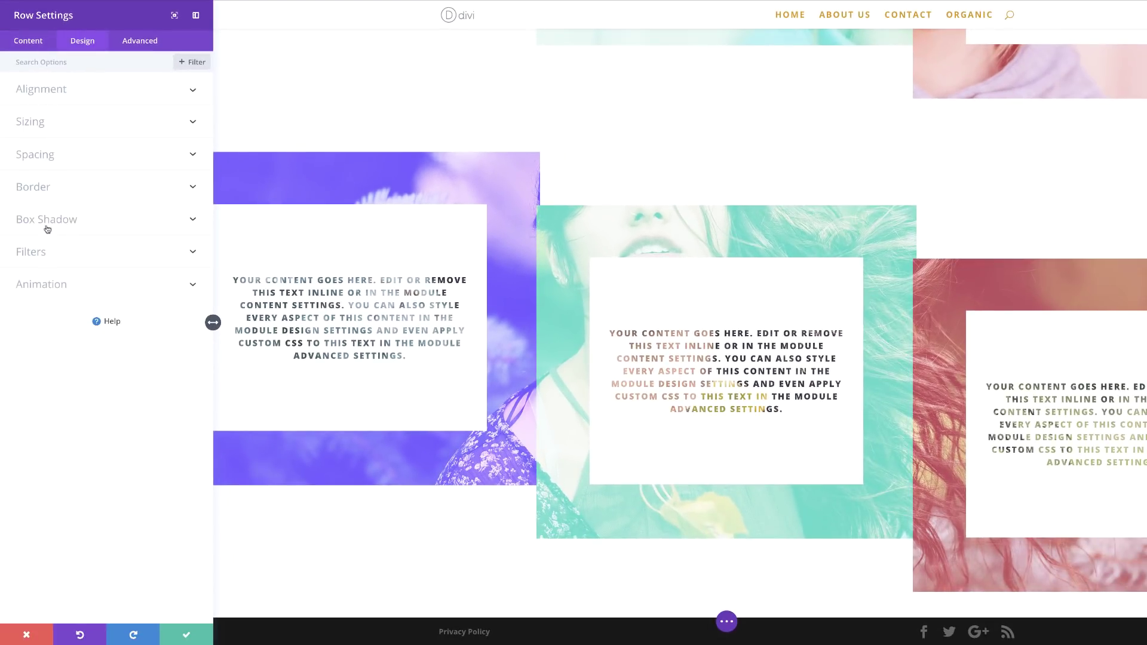
click(43, 252)
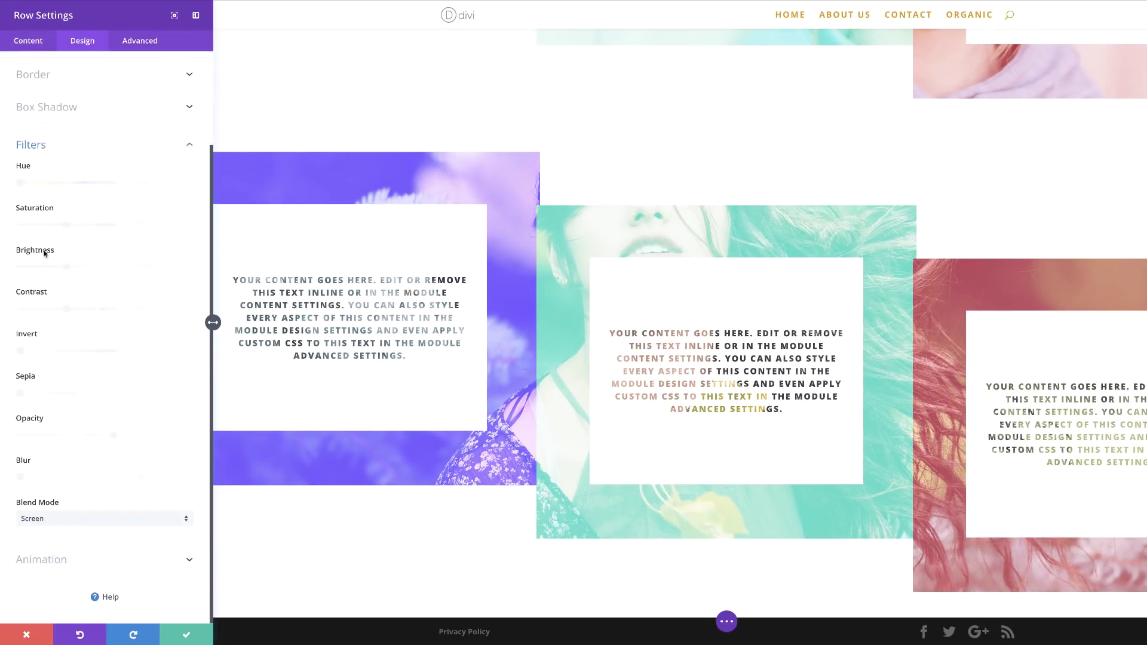
click(70, 520)
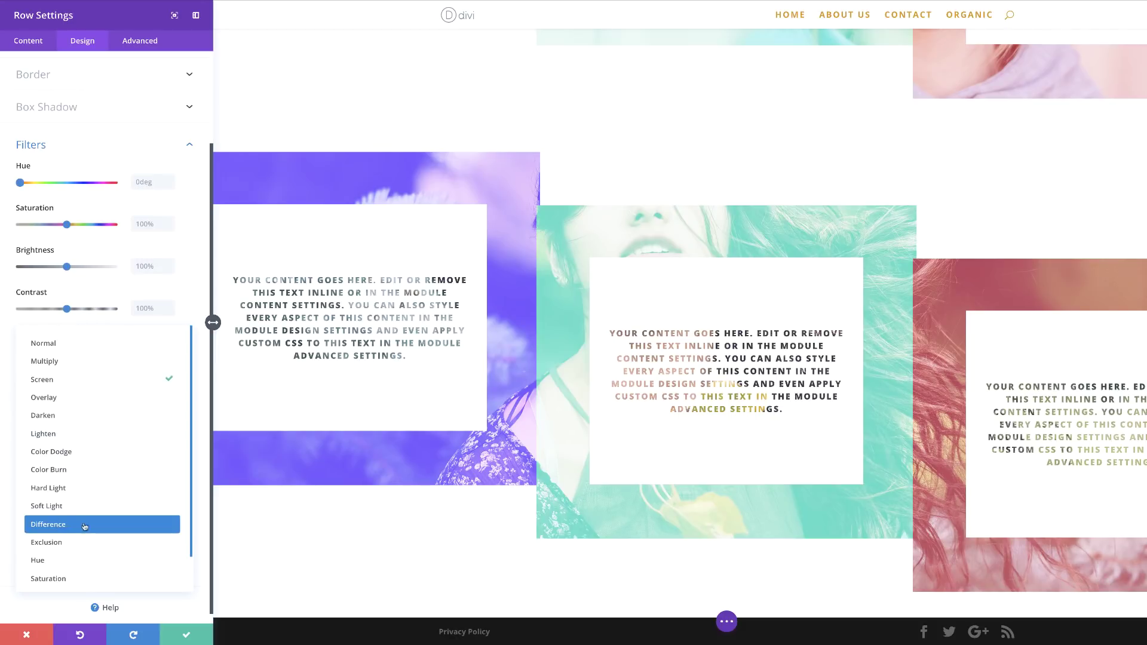
click(82, 485)
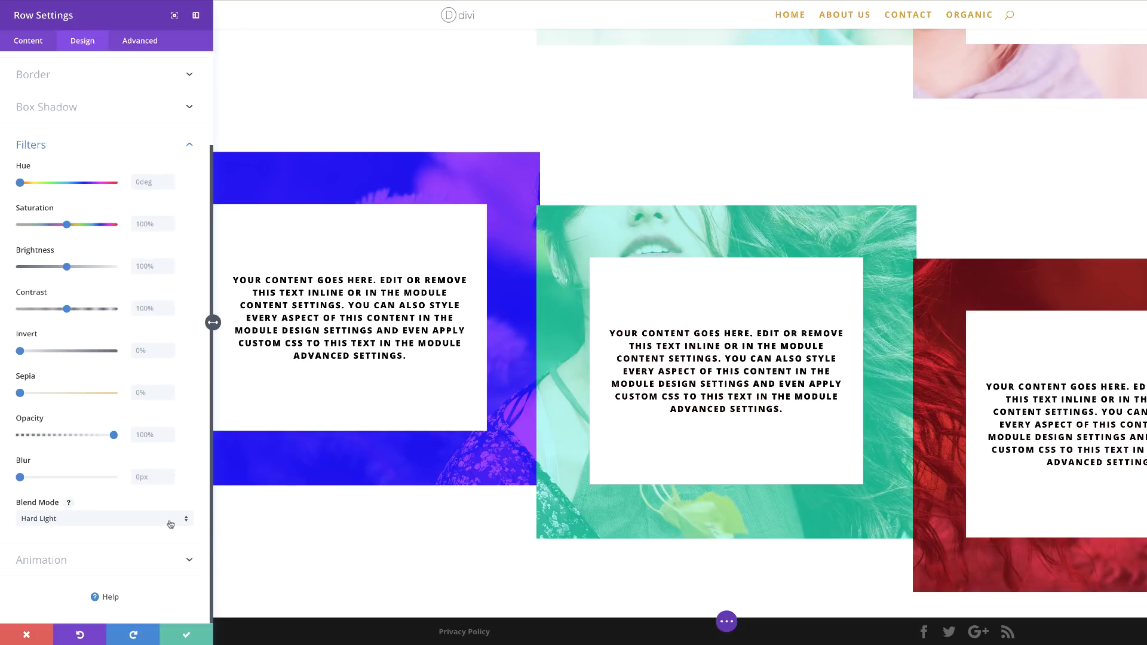
key(Escape)
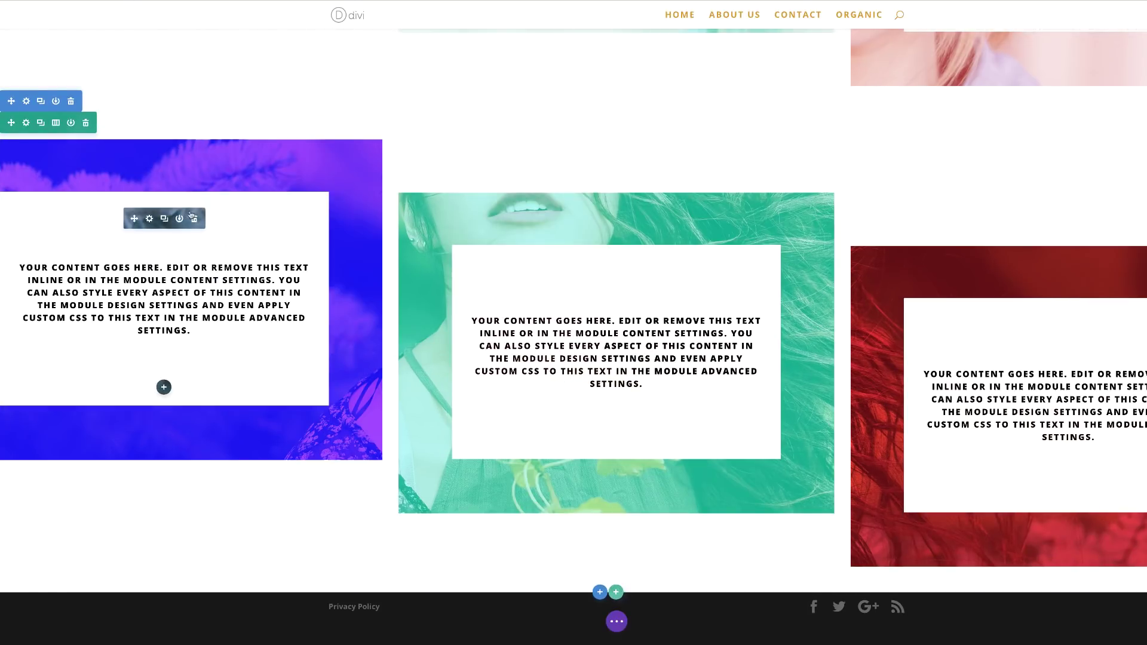
Step: Bring up the shadow colour picker in the left text box's Box Shadow design settings
click(150, 220)
click(89, 41)
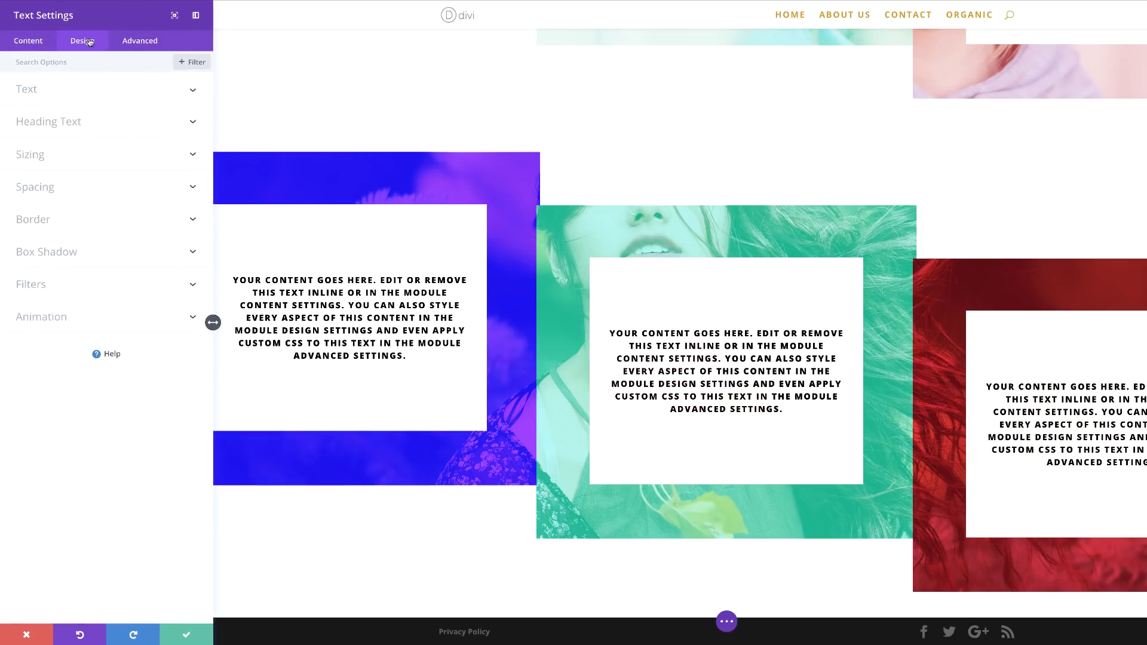
click(66, 256)
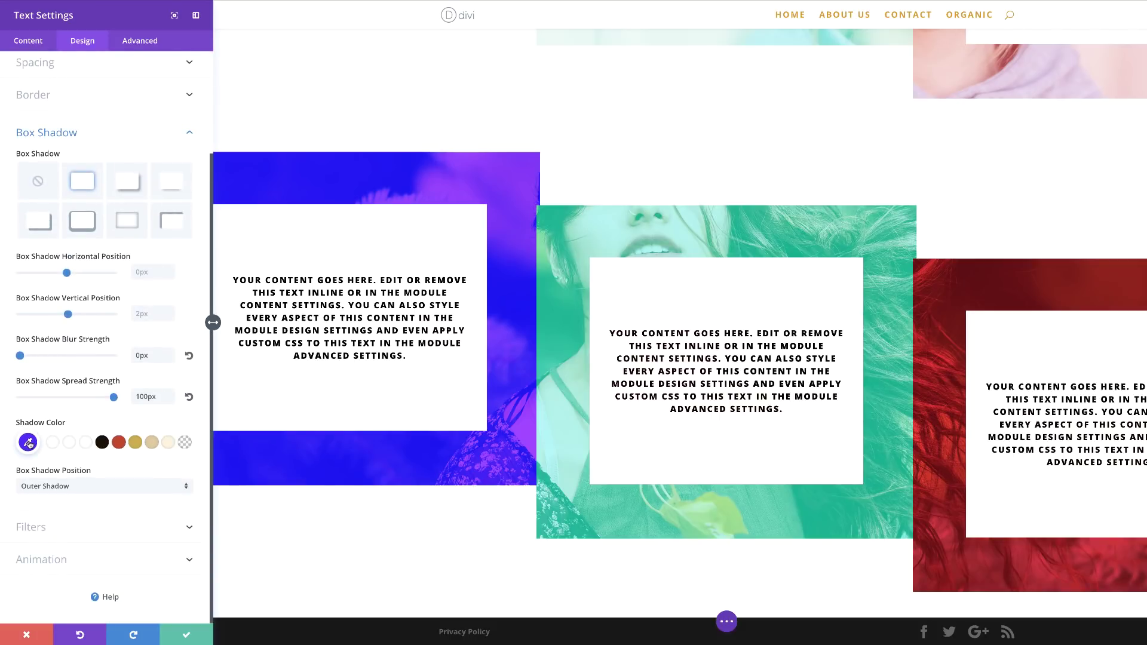
click(28, 443)
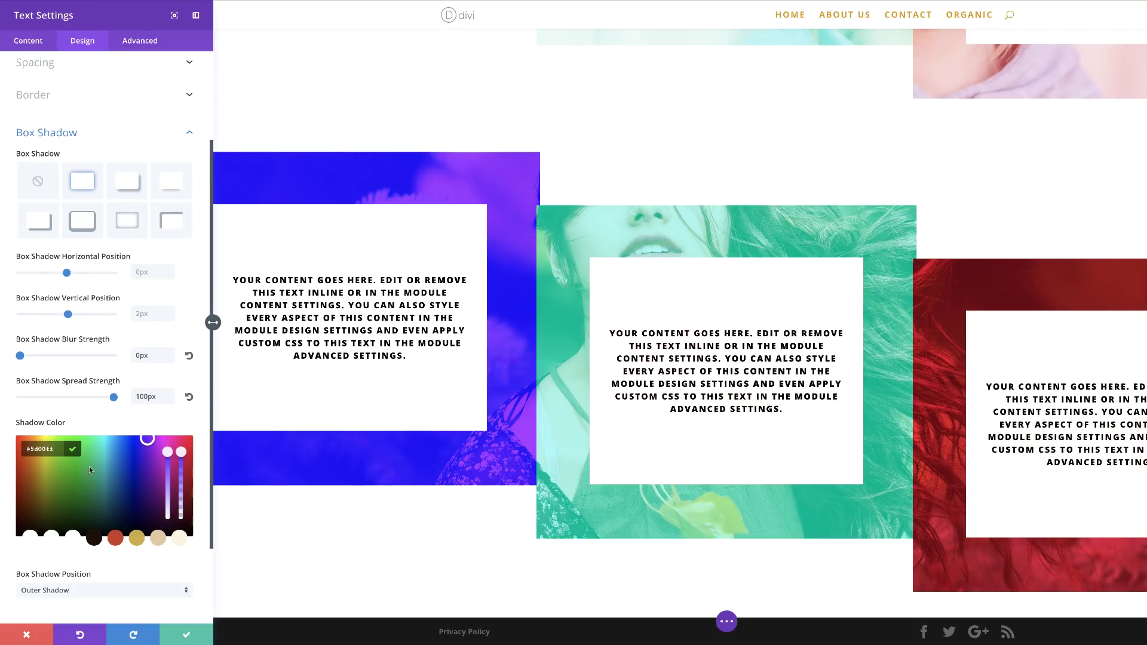